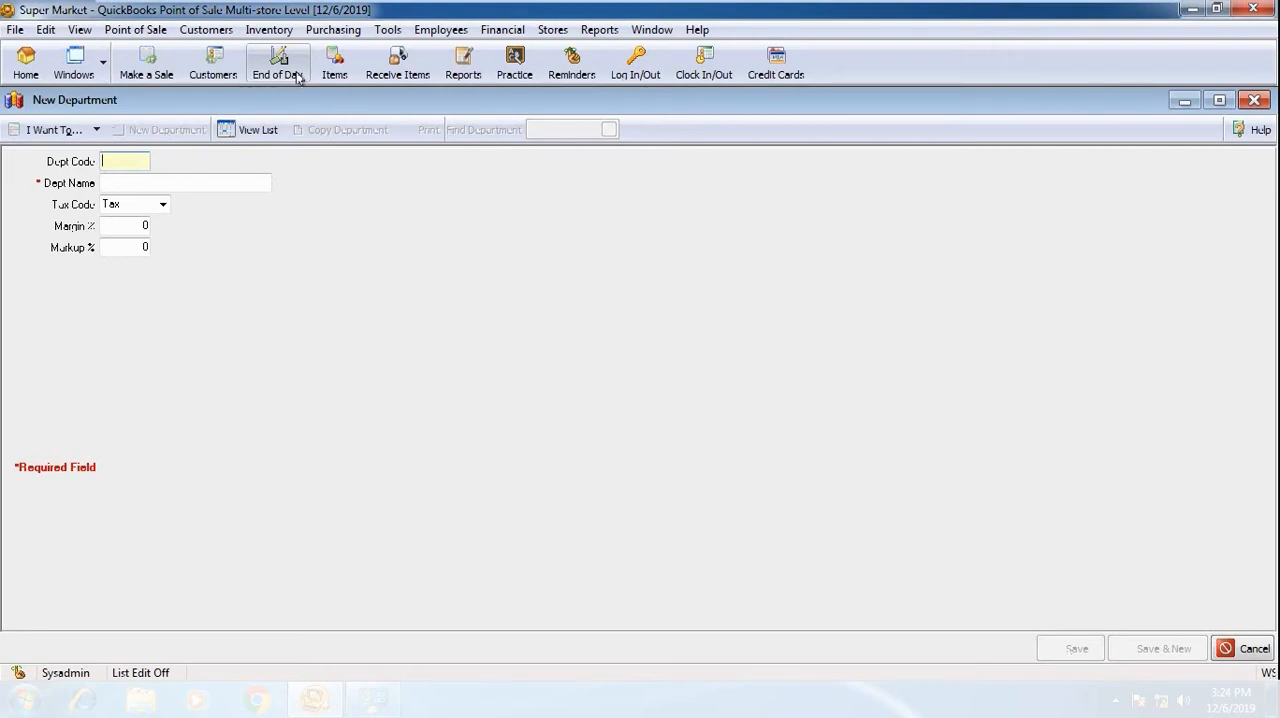
# Fill in the new department with code CS, name COSMETICS and tax code Tax
pyautogui.write('CS')
pyautogui.press('Tab')
pyautogui.write('COSMETICS')
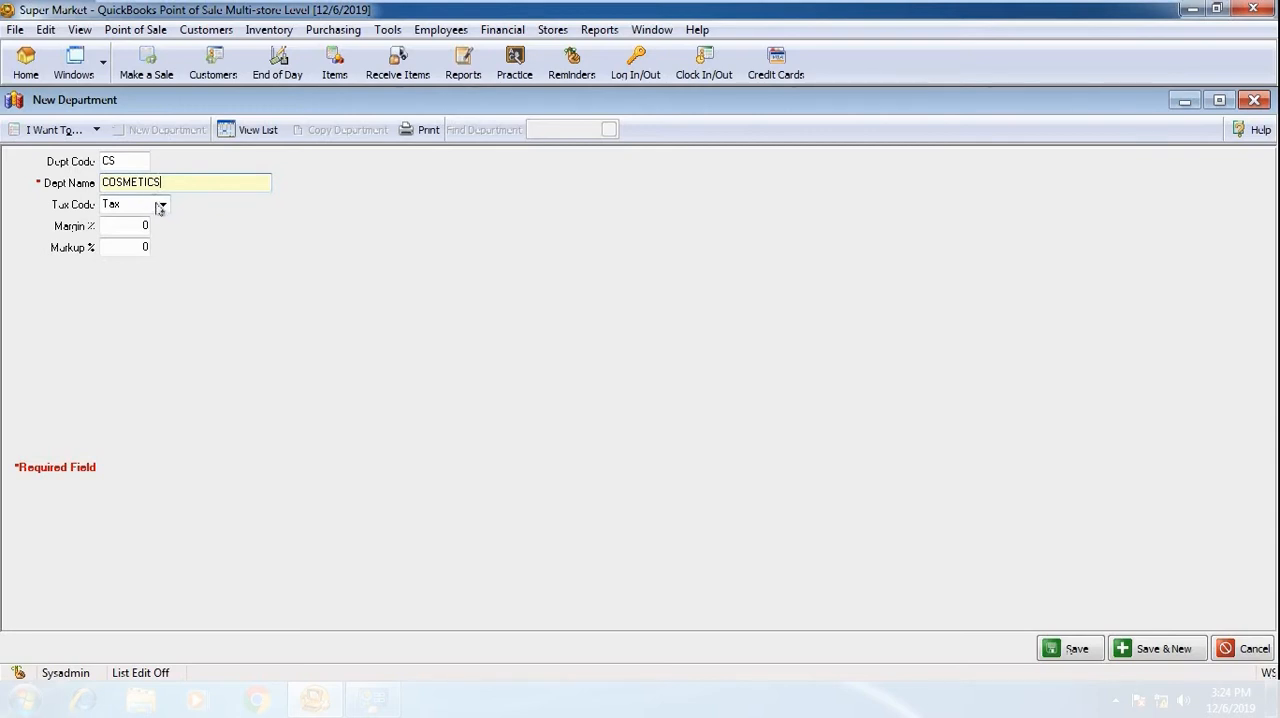
pyautogui.click(161, 208)
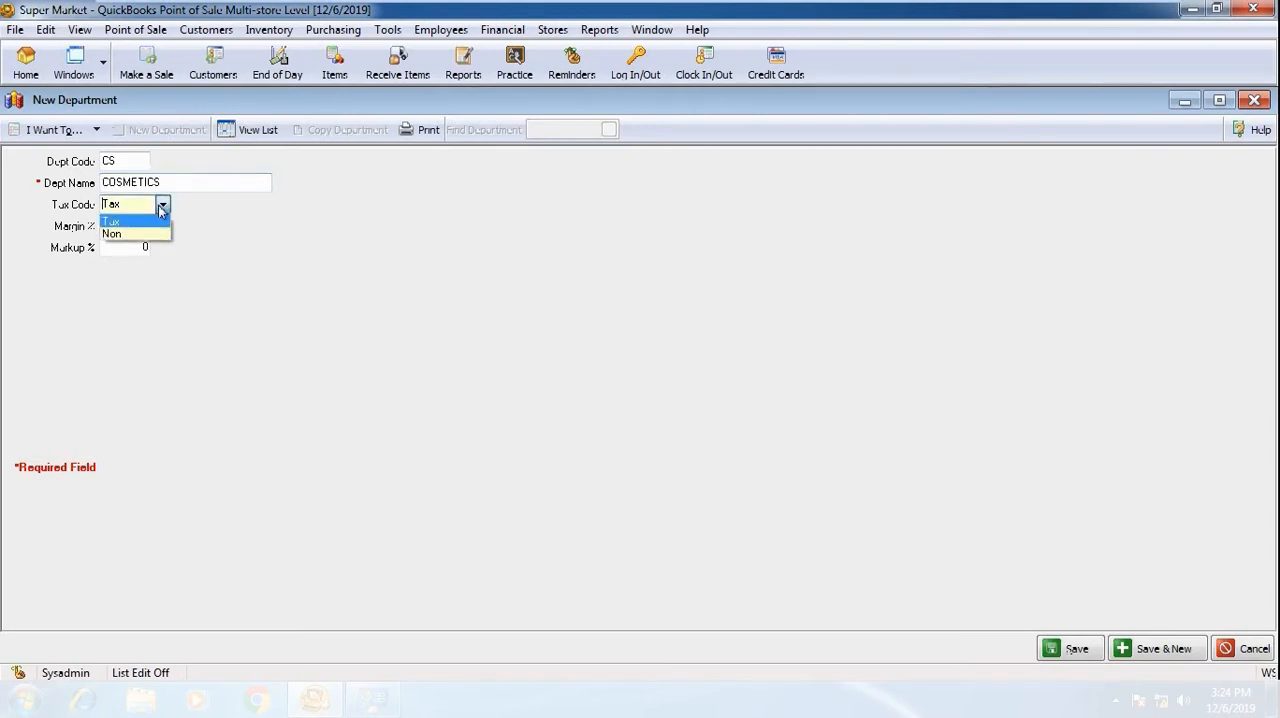
pyautogui.click(131, 222)
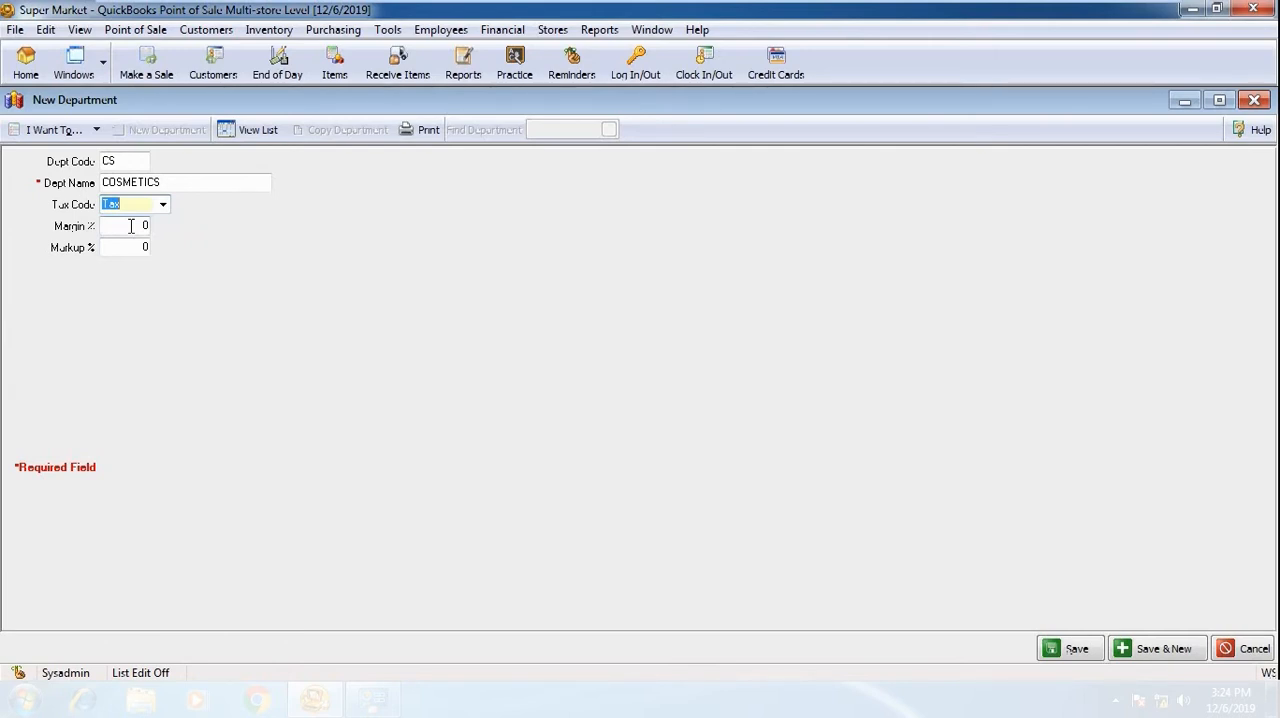
# Try a 50% margin for the COSMETICS department, and reset its margin and markup to 0
pyautogui.click(125, 228)
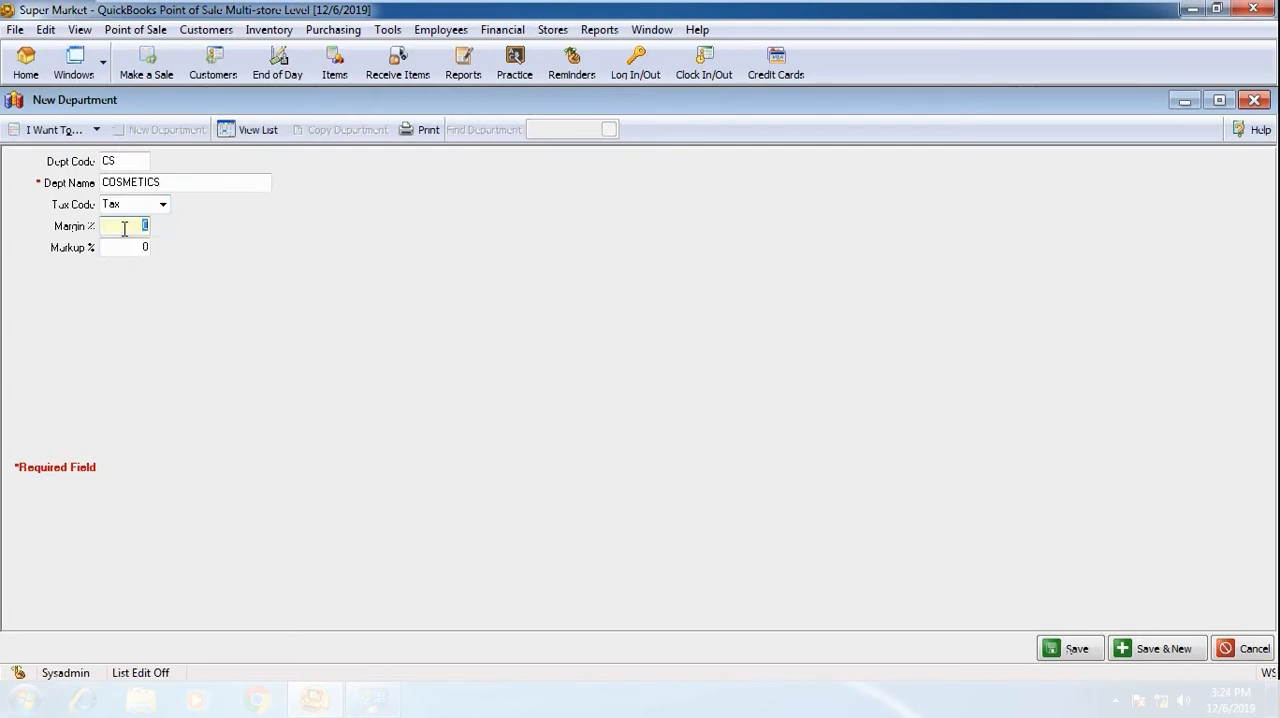
pyautogui.write('50')
pyautogui.press('Tab')
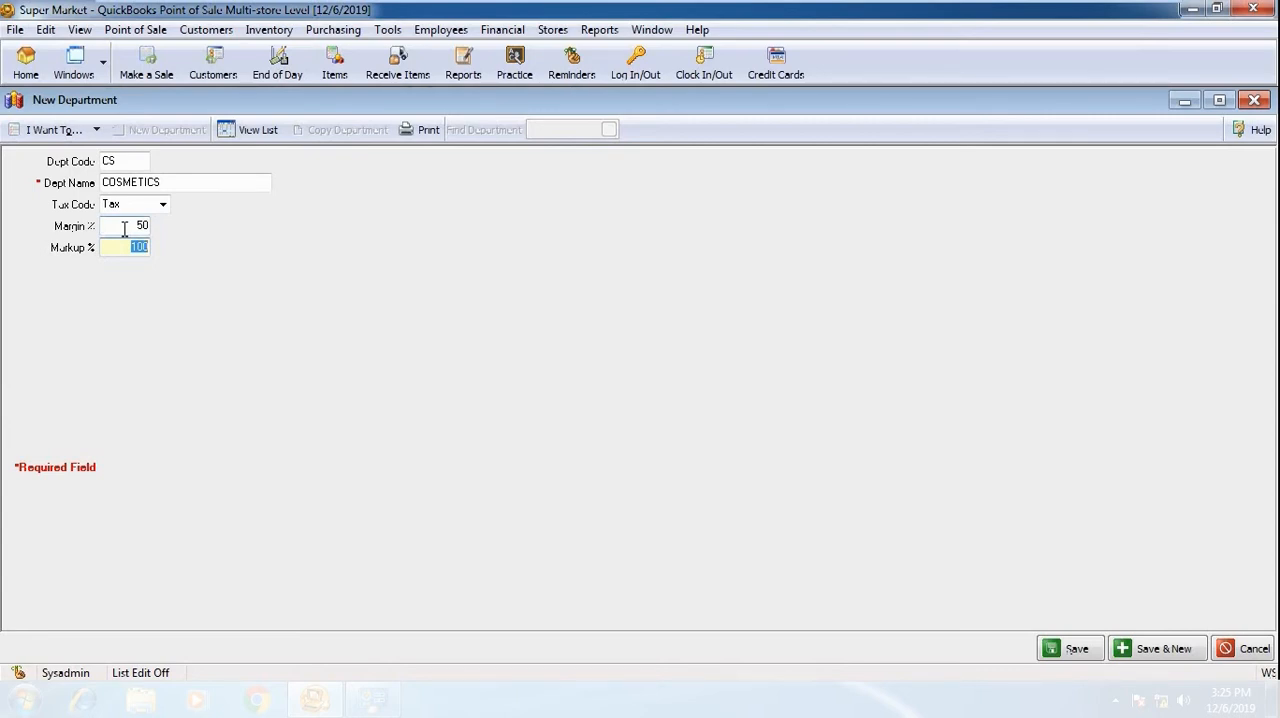
pyautogui.press('BackSpace')
pyautogui.write('0')
pyautogui.click(155, 226)
pyautogui.press('BackSpace')
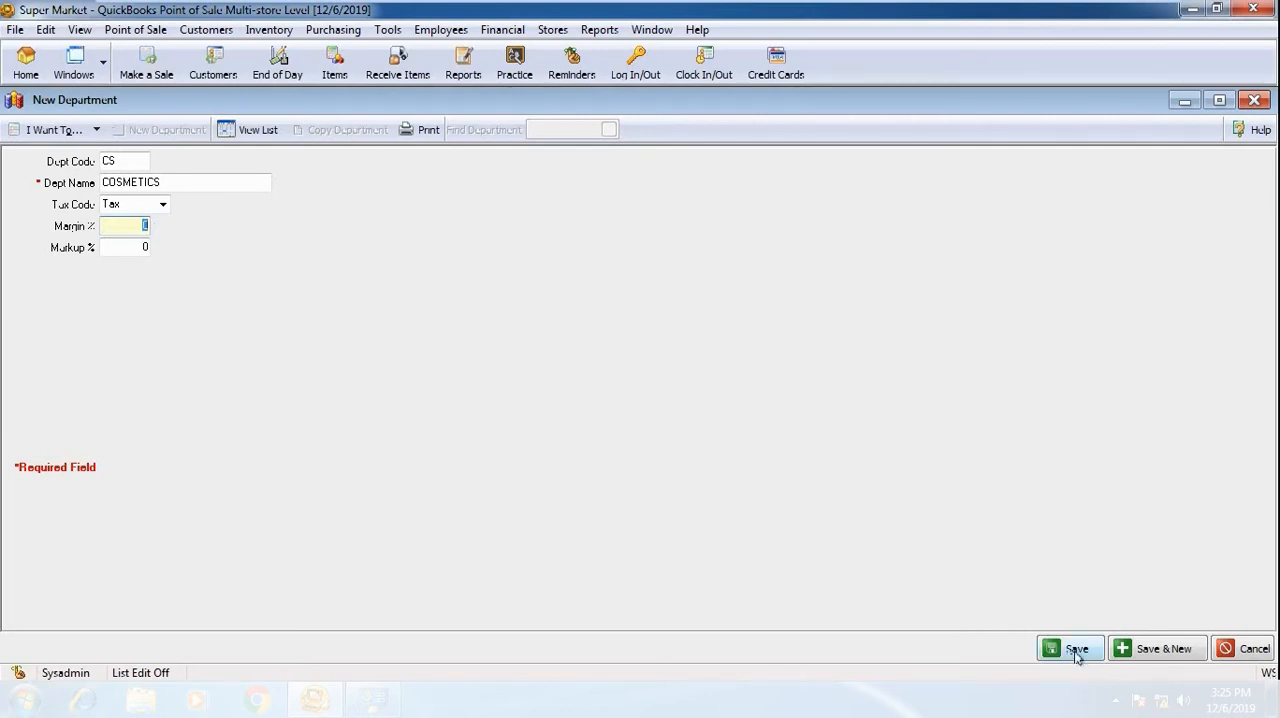
# Save the COSMETICS department, and add and save another department with code FD and name FOOD
pyautogui.click(1152, 652)
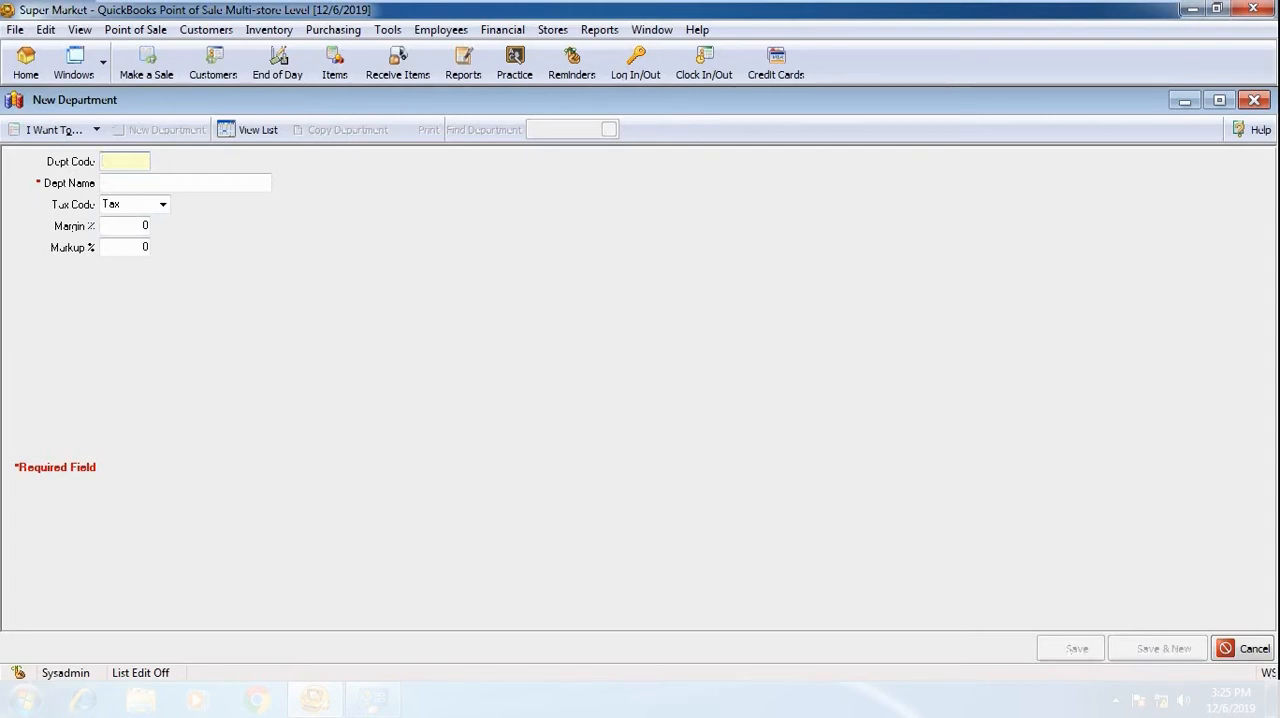
pyautogui.write('FD')
pyautogui.press('Tab')
pyautogui.write('FOOD')
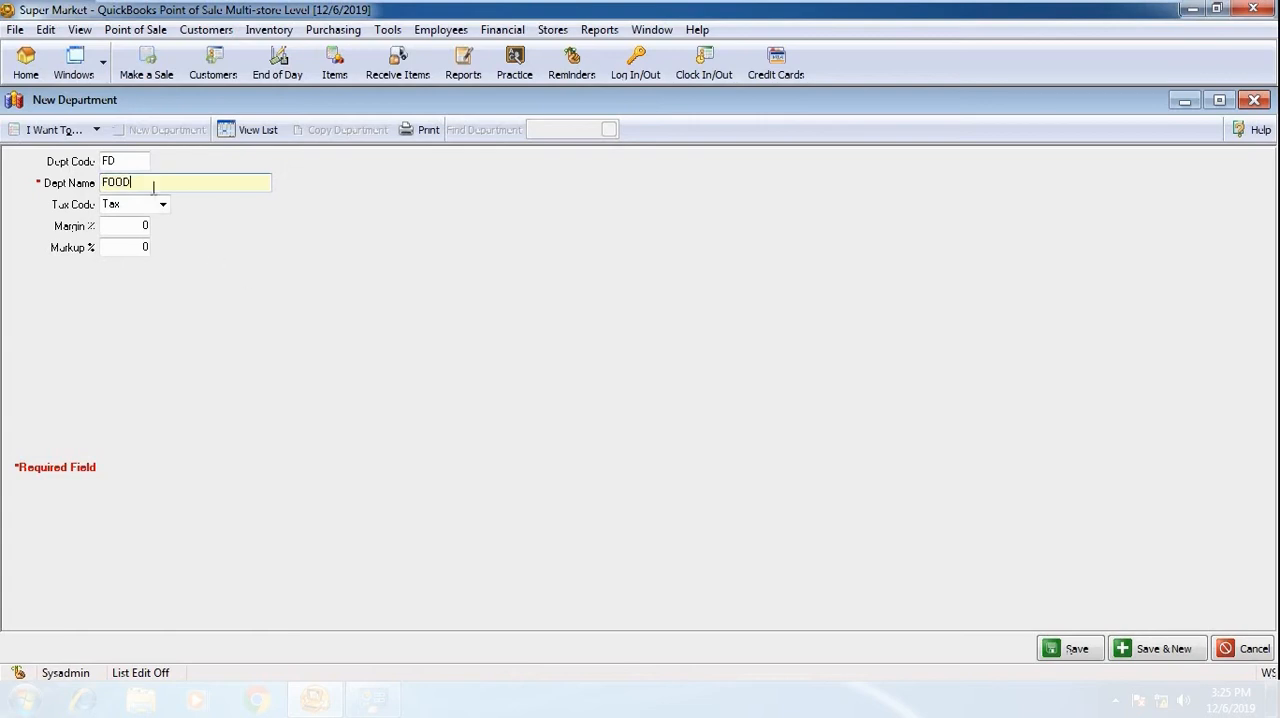
pyautogui.click(1077, 651)
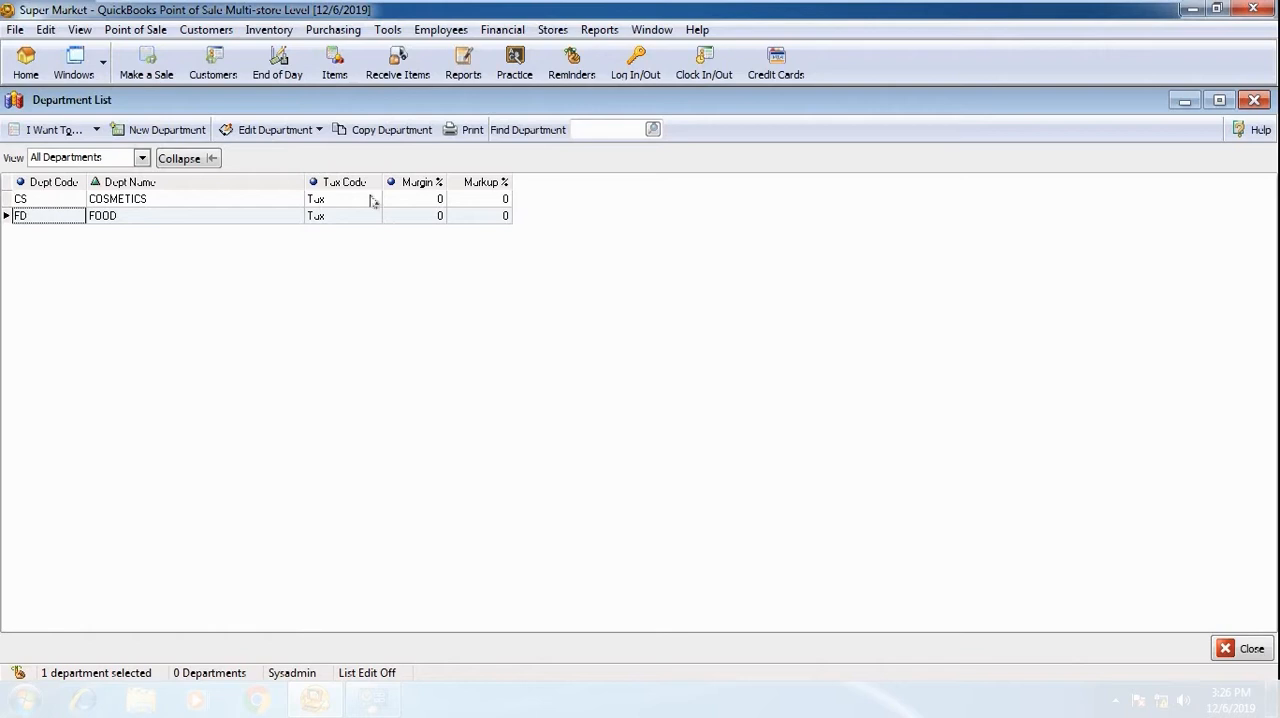
# Start a new item of type Inventory and assign it to the COSMETICS department
pyautogui.click(268, 33)
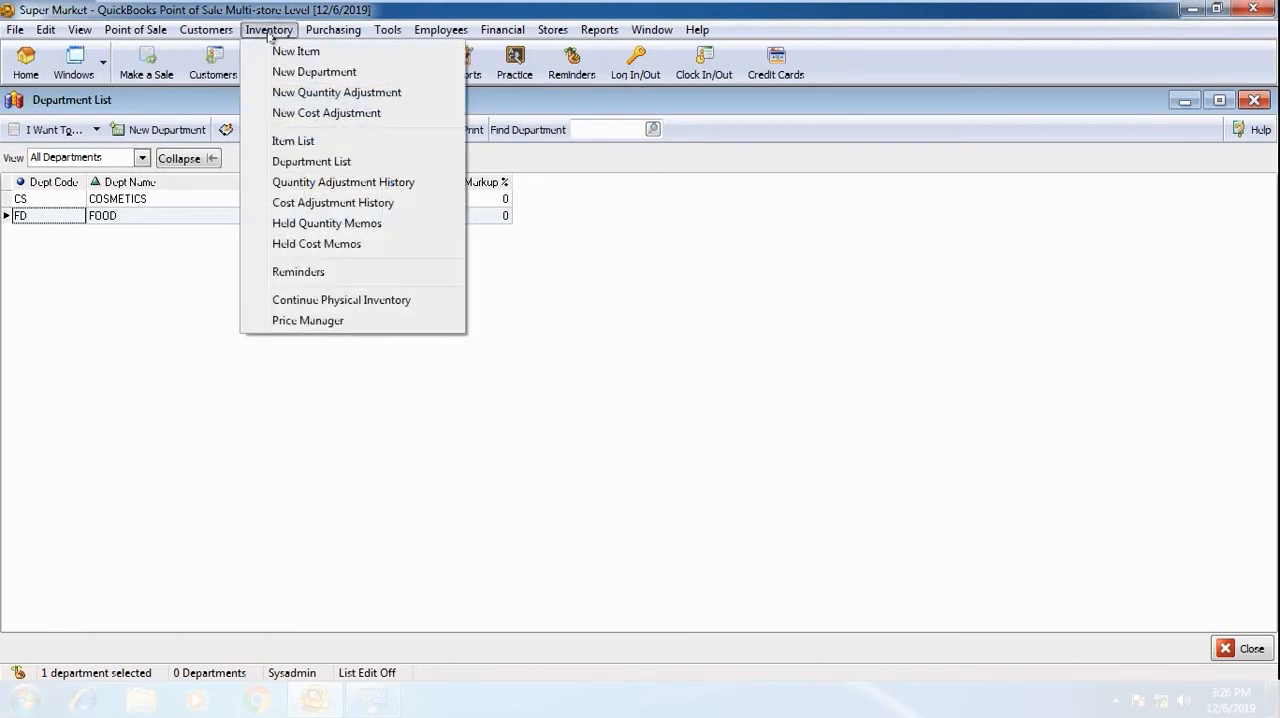
pyautogui.click(343, 62)
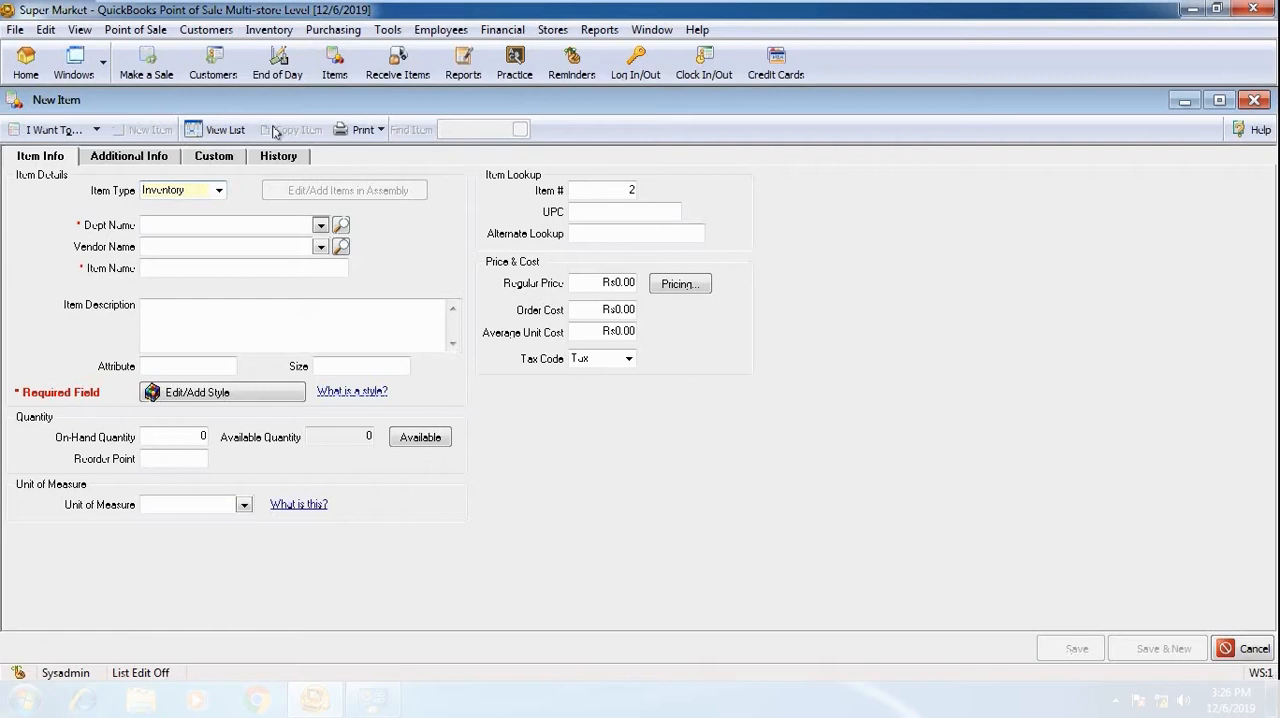
pyautogui.click(216, 198)
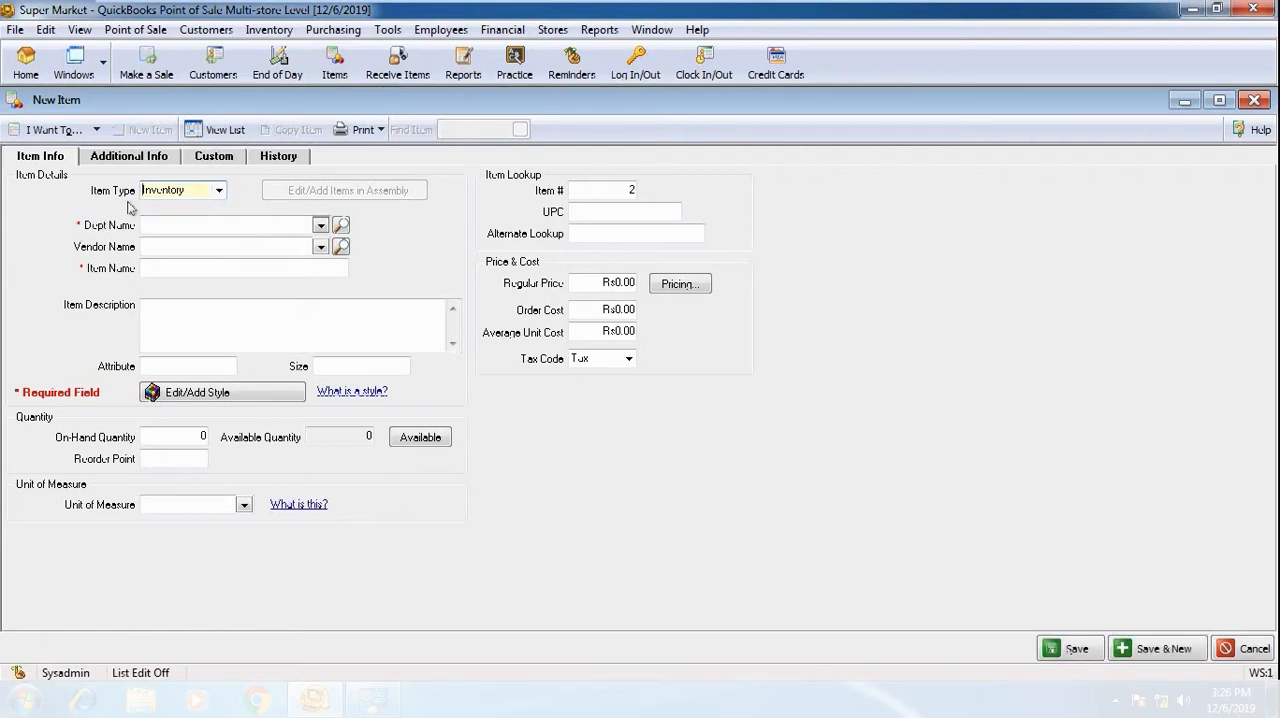
pyautogui.click(219, 192)
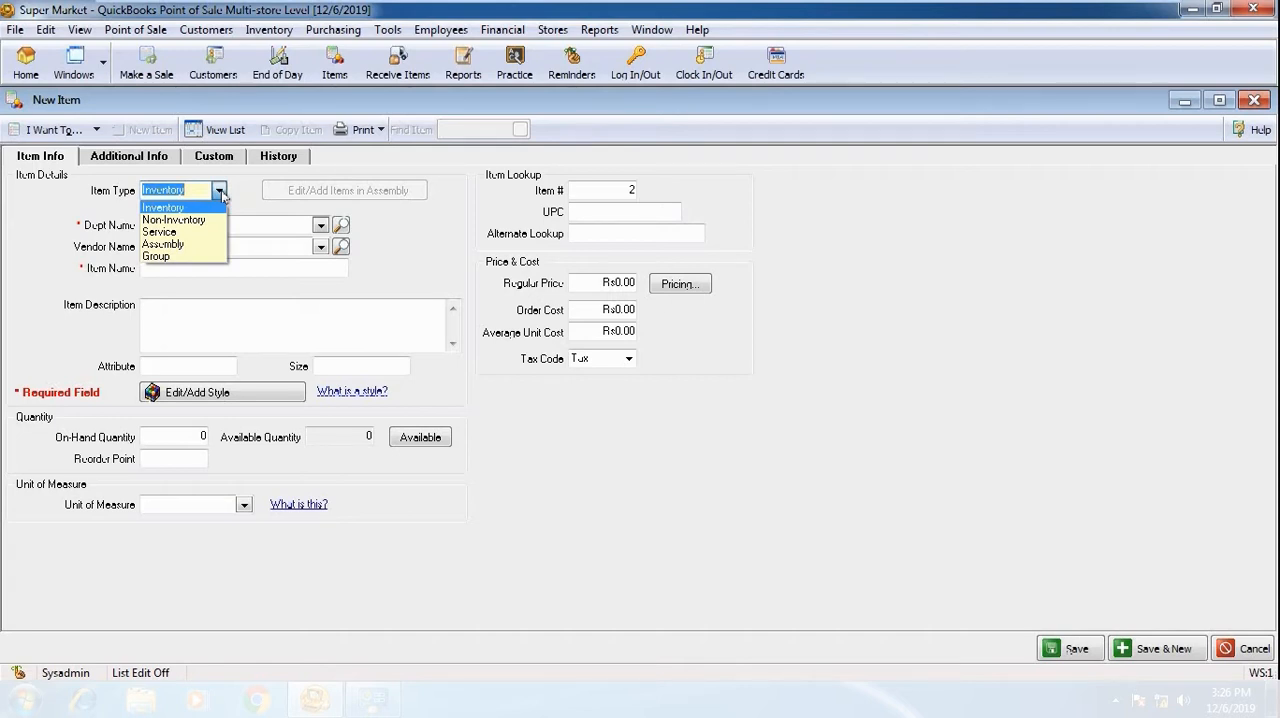
pyautogui.click(181, 209)
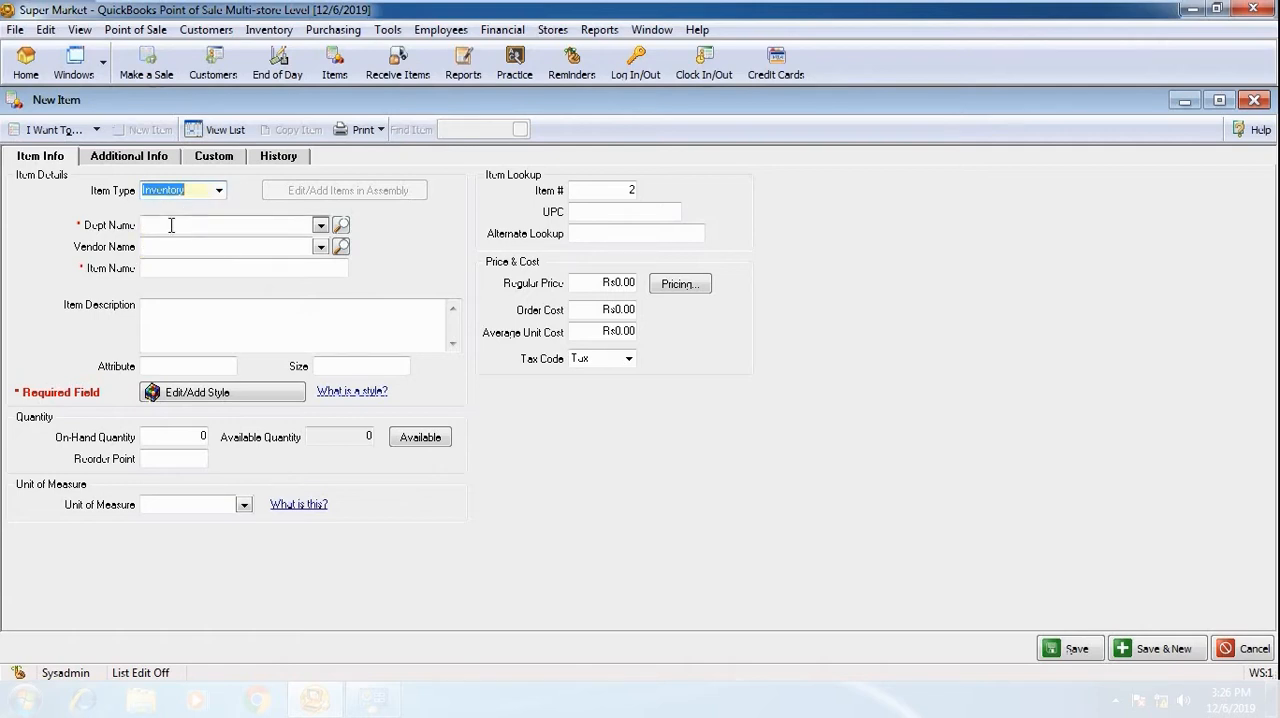
pyautogui.click(192, 227)
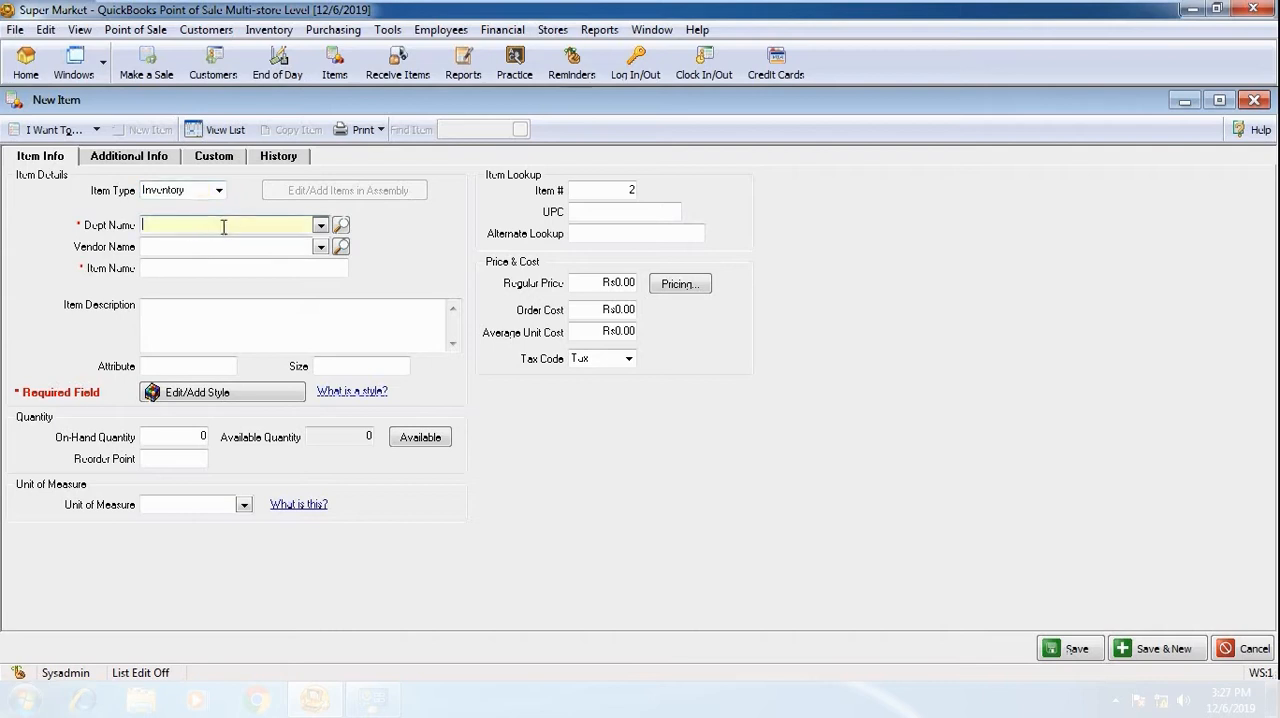
pyautogui.click(320, 227)
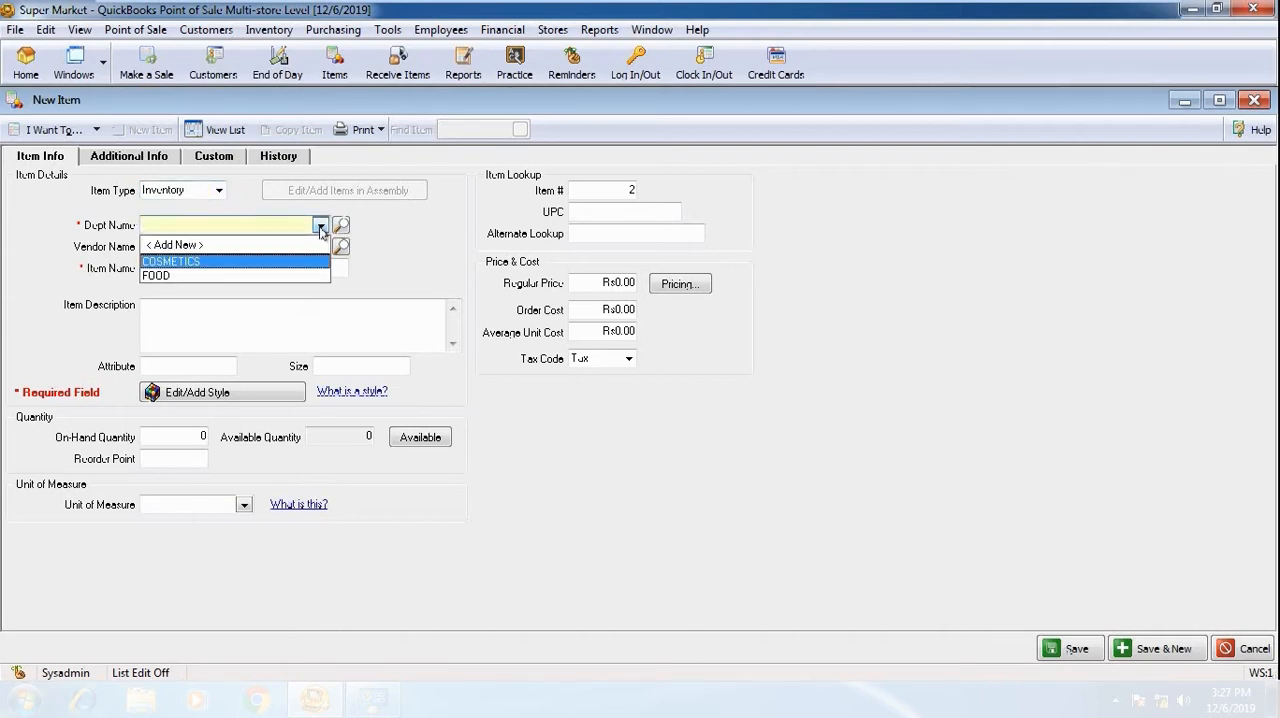
pyautogui.click(192, 262)
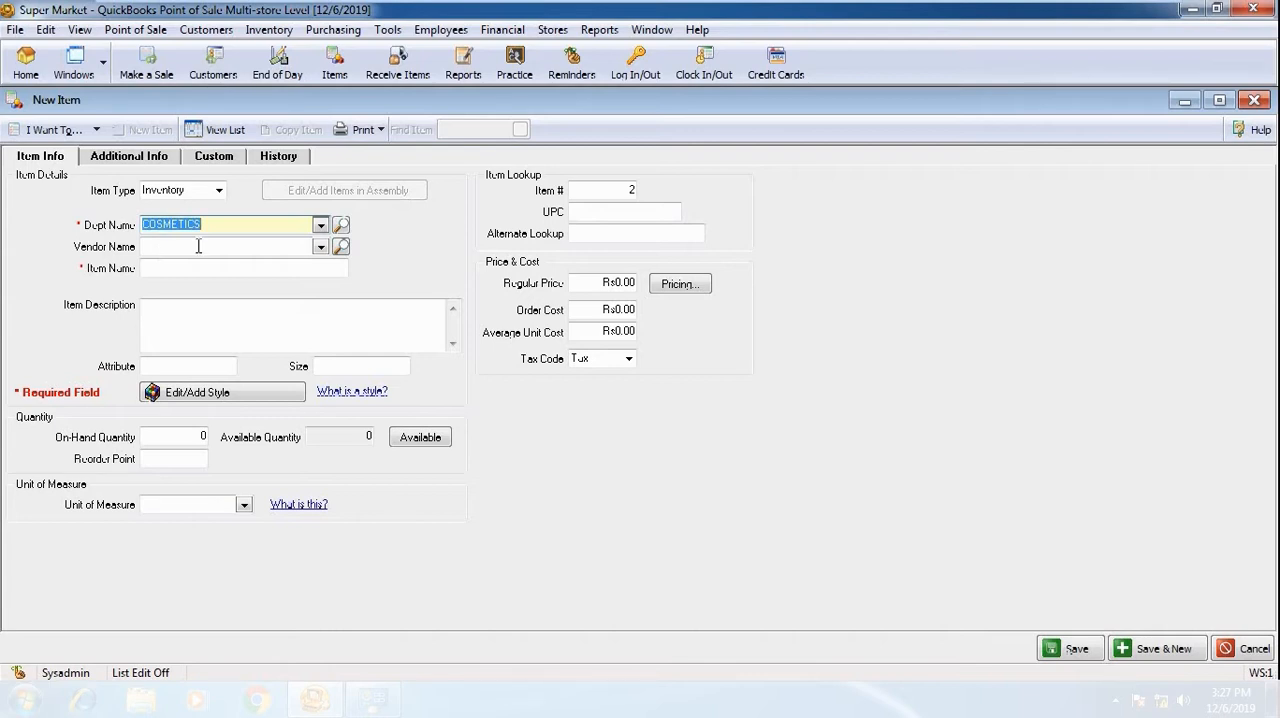
# Name the new item HEAD & SHOULDER SHAMPO, leaving the vendor blank
pyautogui.click(199, 246)
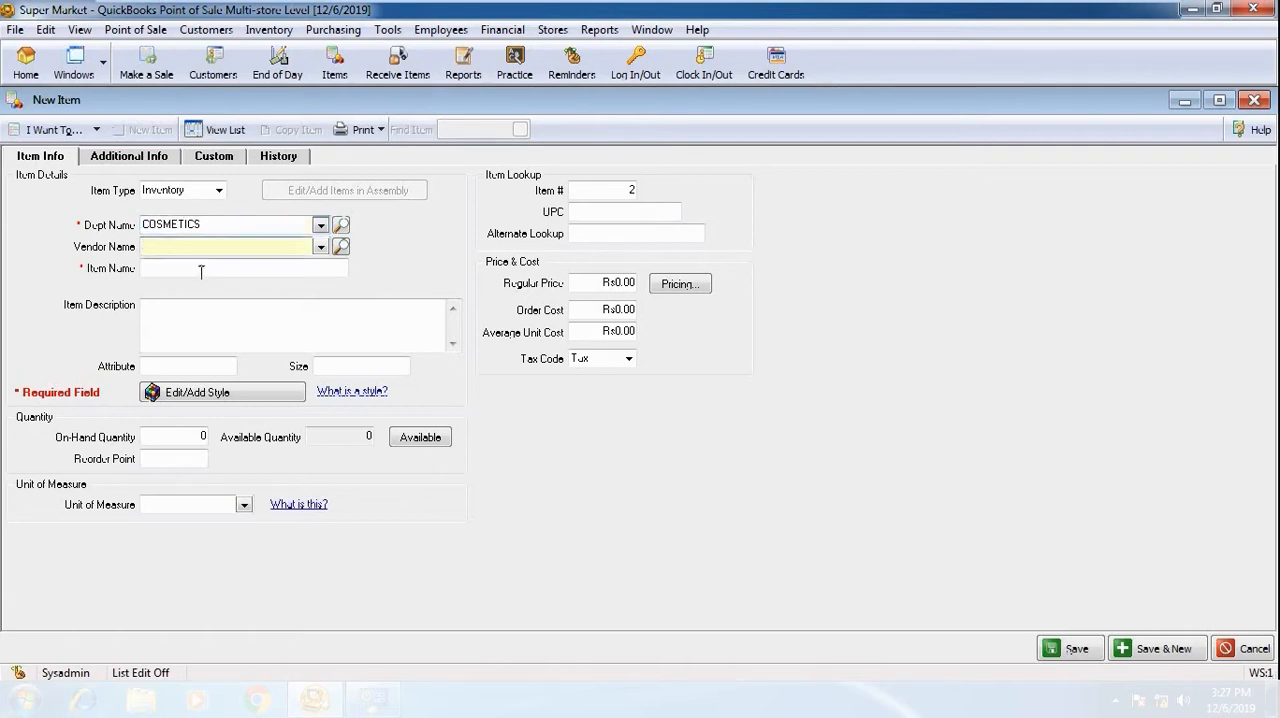
pyautogui.click(199, 270)
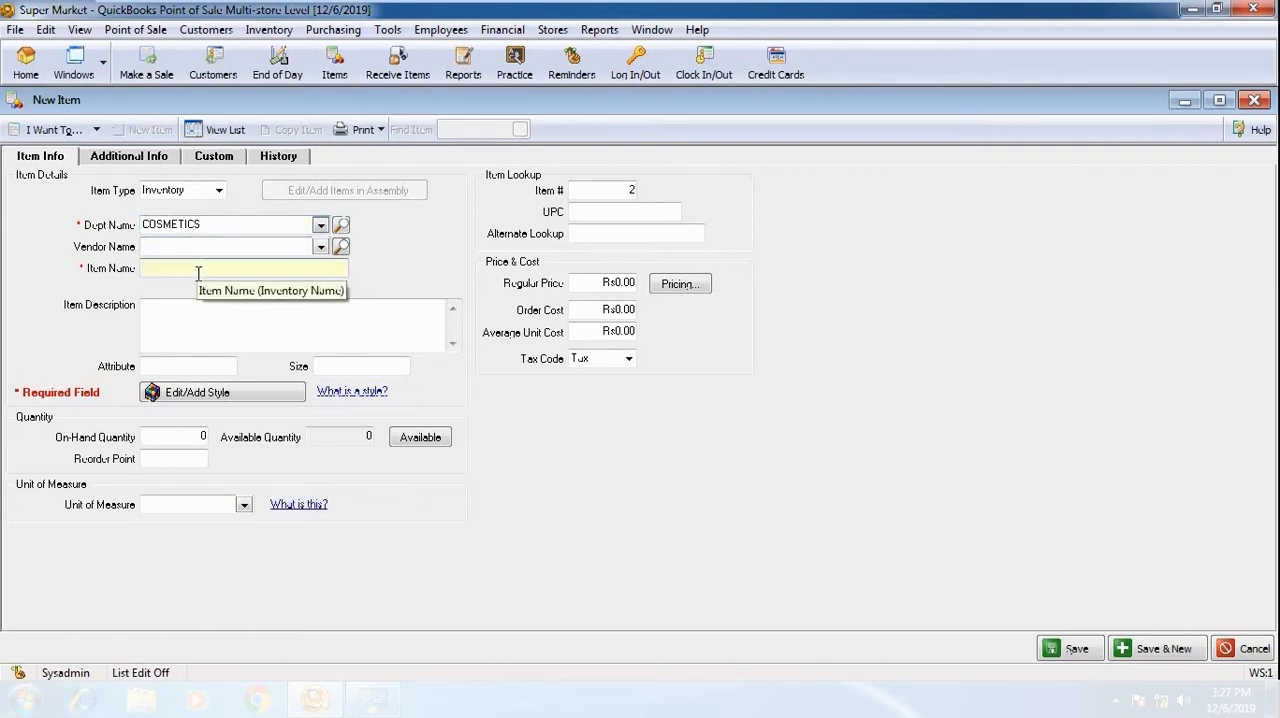
pyautogui.write('HEAD')
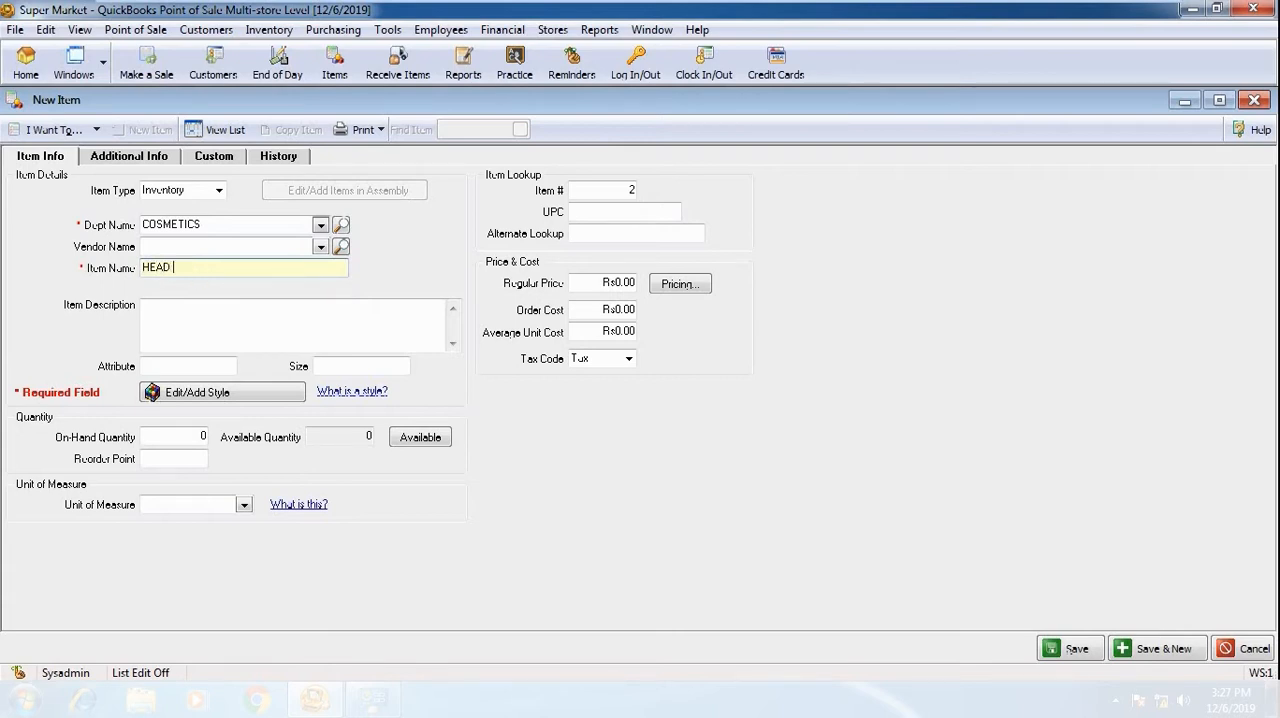
pyautogui.write(' & SHOULDE')
pyautogui.write('R SHAMPO')
# Set the shampoo item's size to 400 ML, leaving its description and attribute empty
pyautogui.click(195, 312)
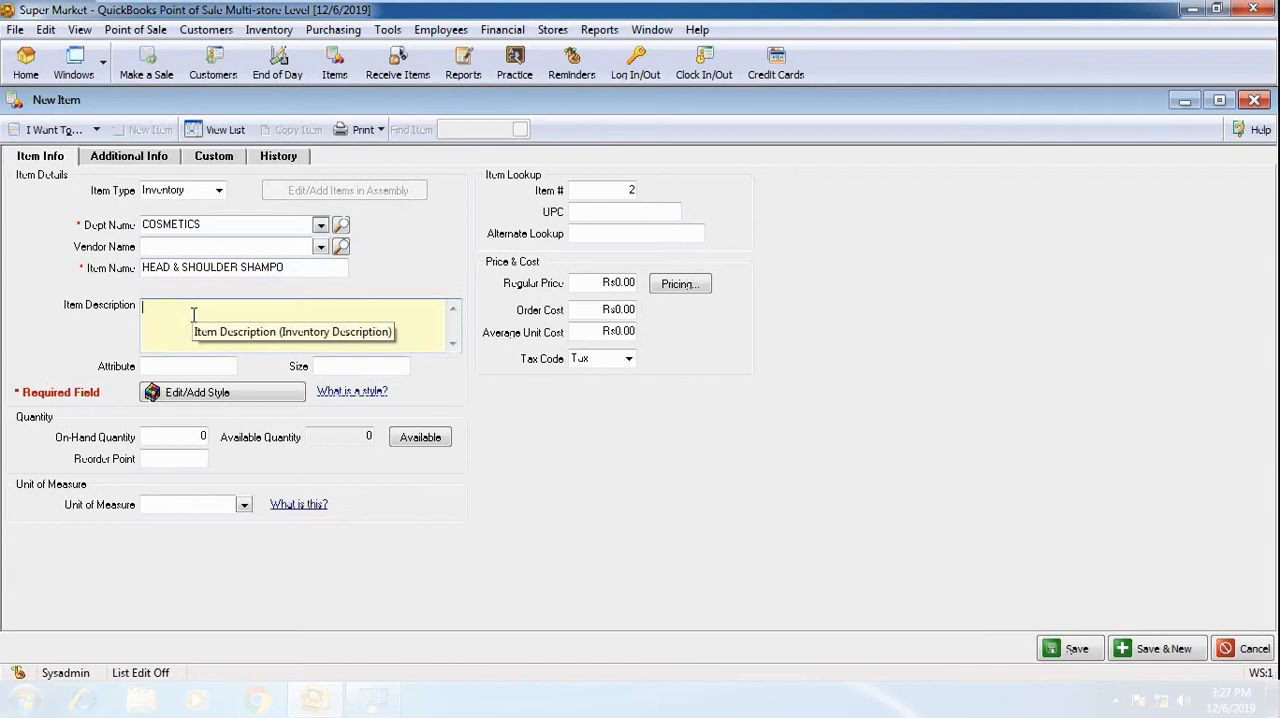
pyautogui.click(195, 365)
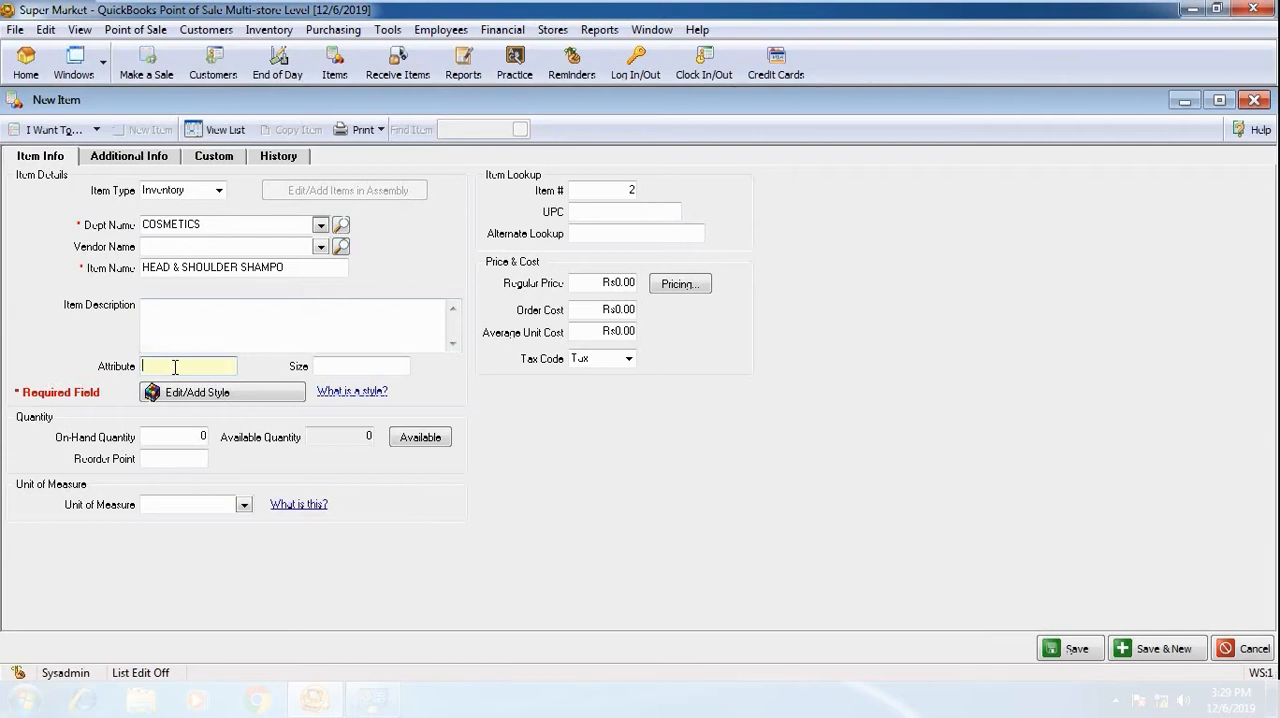
pyautogui.press('Tab')
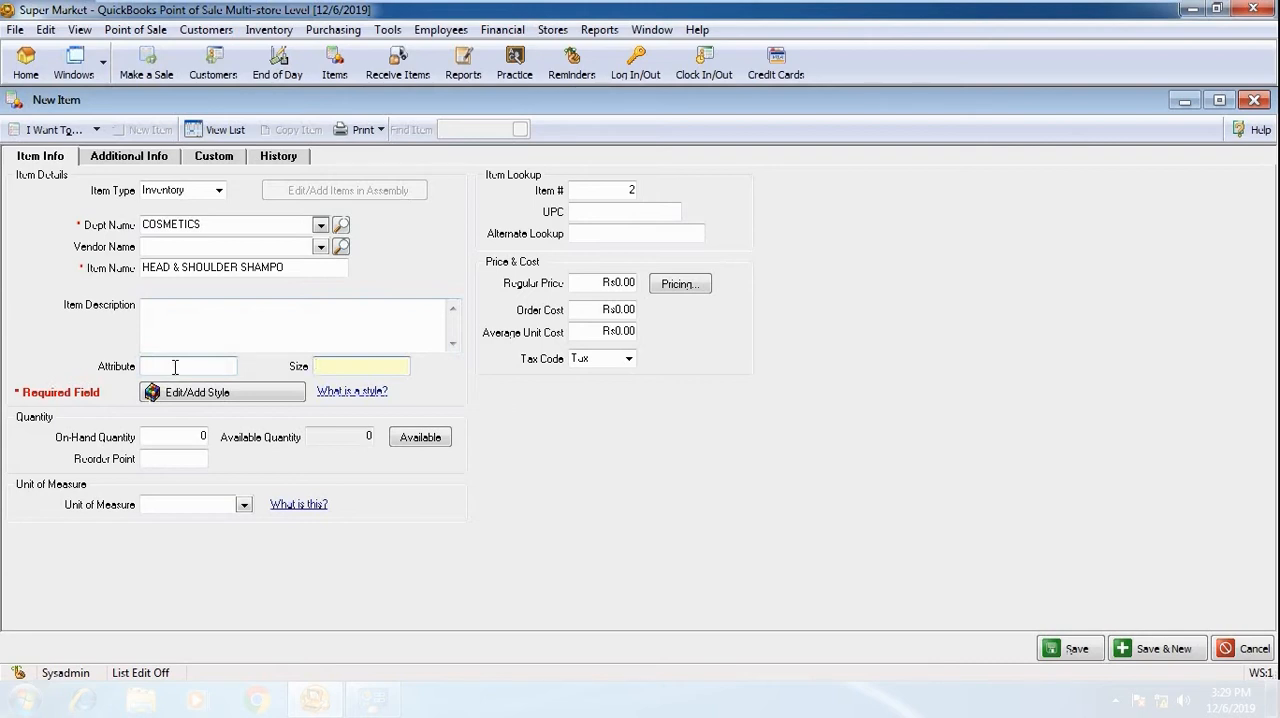
pyautogui.write('400 ML')
pyautogui.click(181, 436)
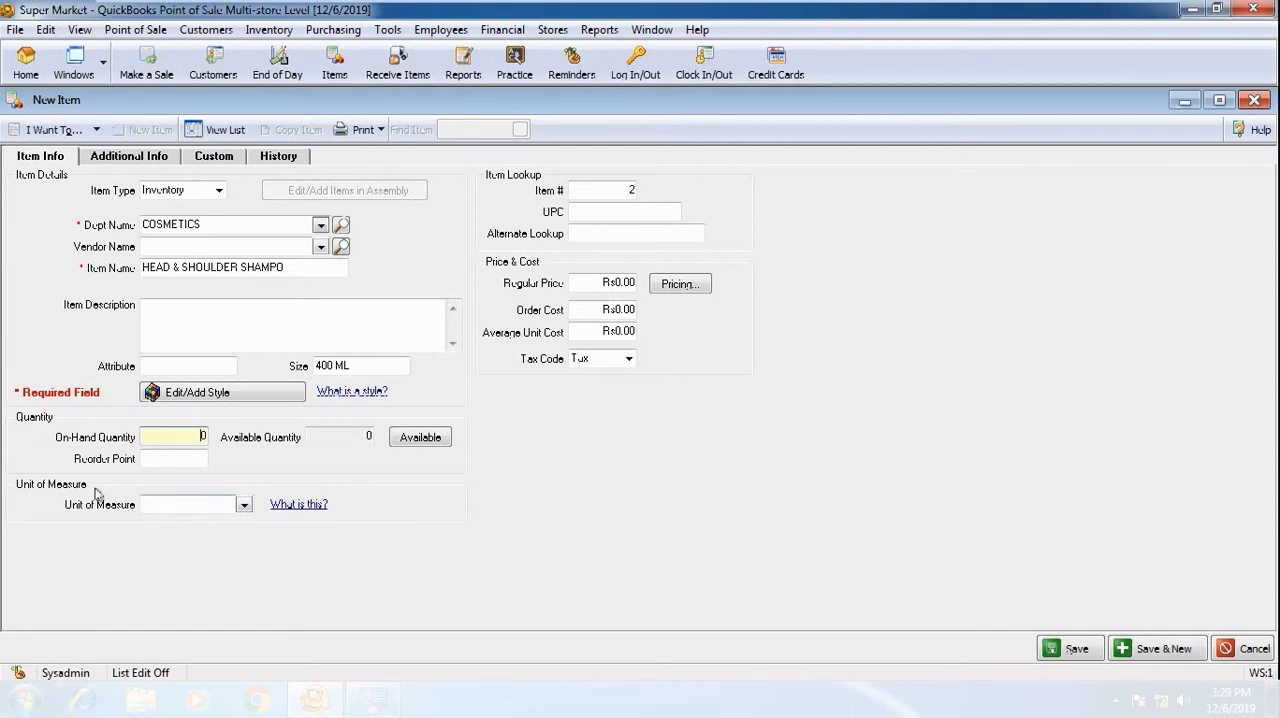
pyautogui.click(186, 505)
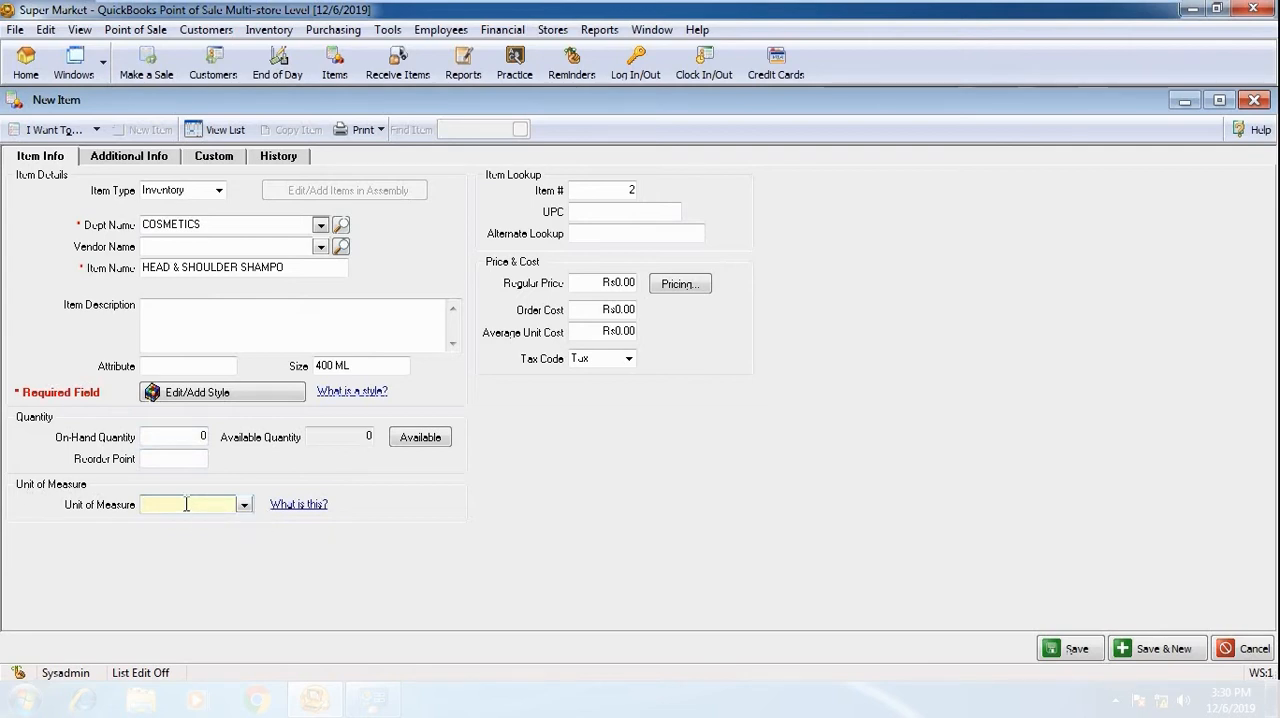
pyautogui.click(243, 506)
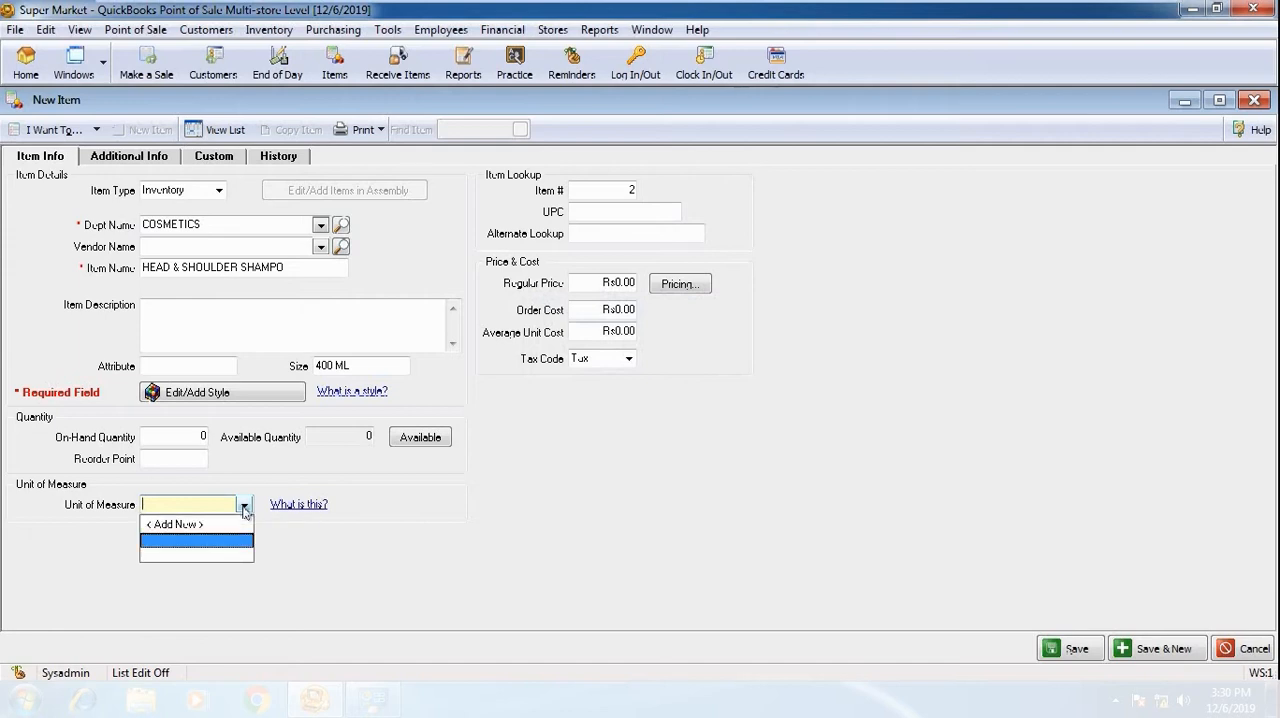
pyautogui.click(190, 526)
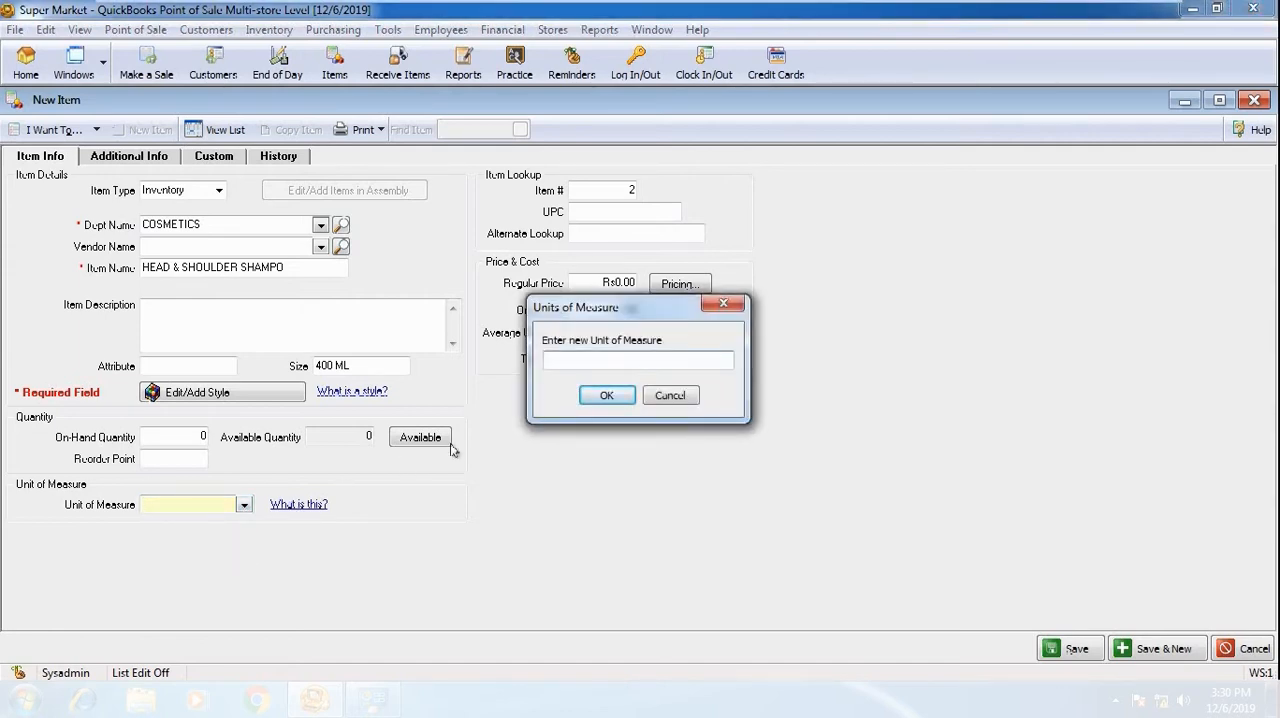
pyautogui.write('KG')
pyautogui.click(677, 396)
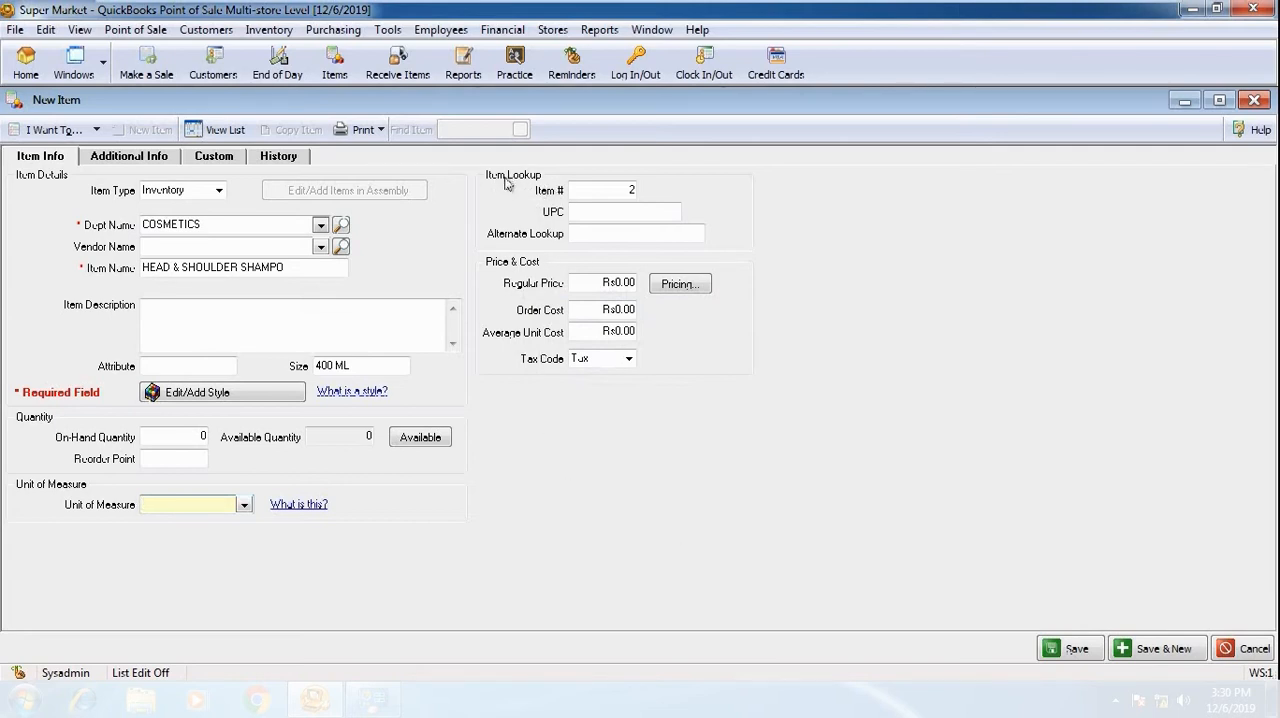
pyautogui.doubleClick(632, 190)
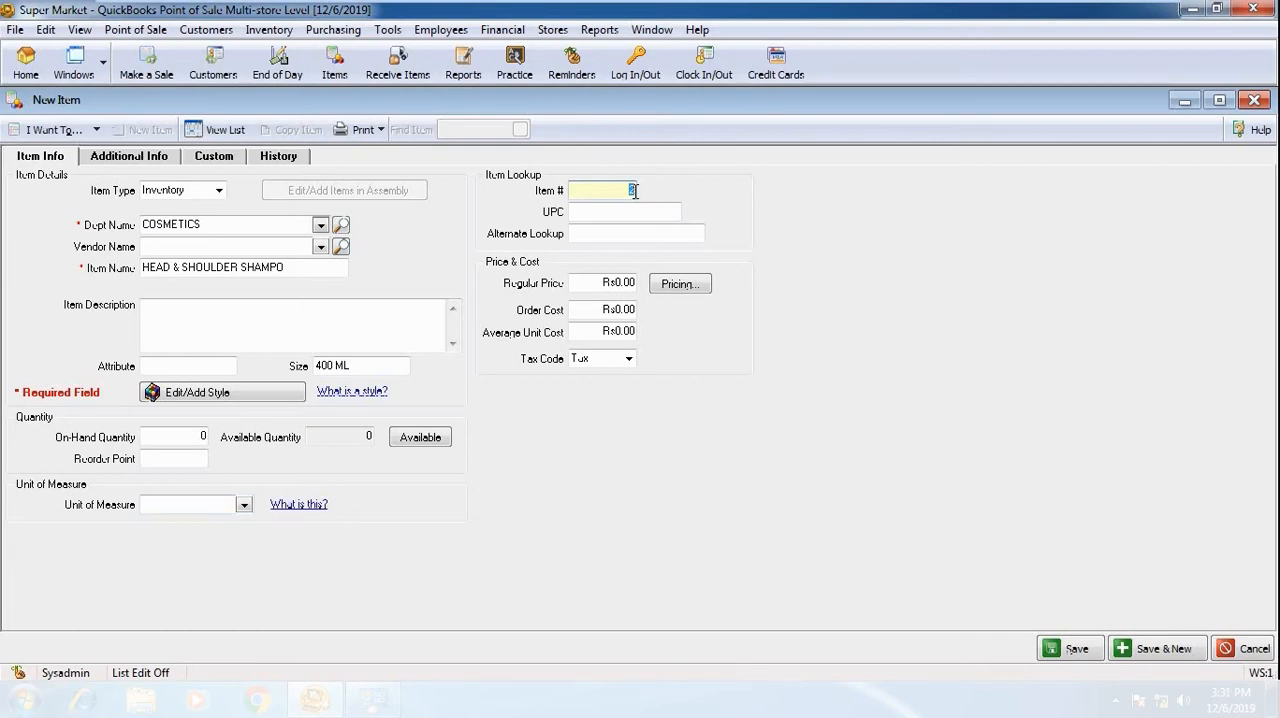
pyautogui.write('1')
pyautogui.press('Tab')
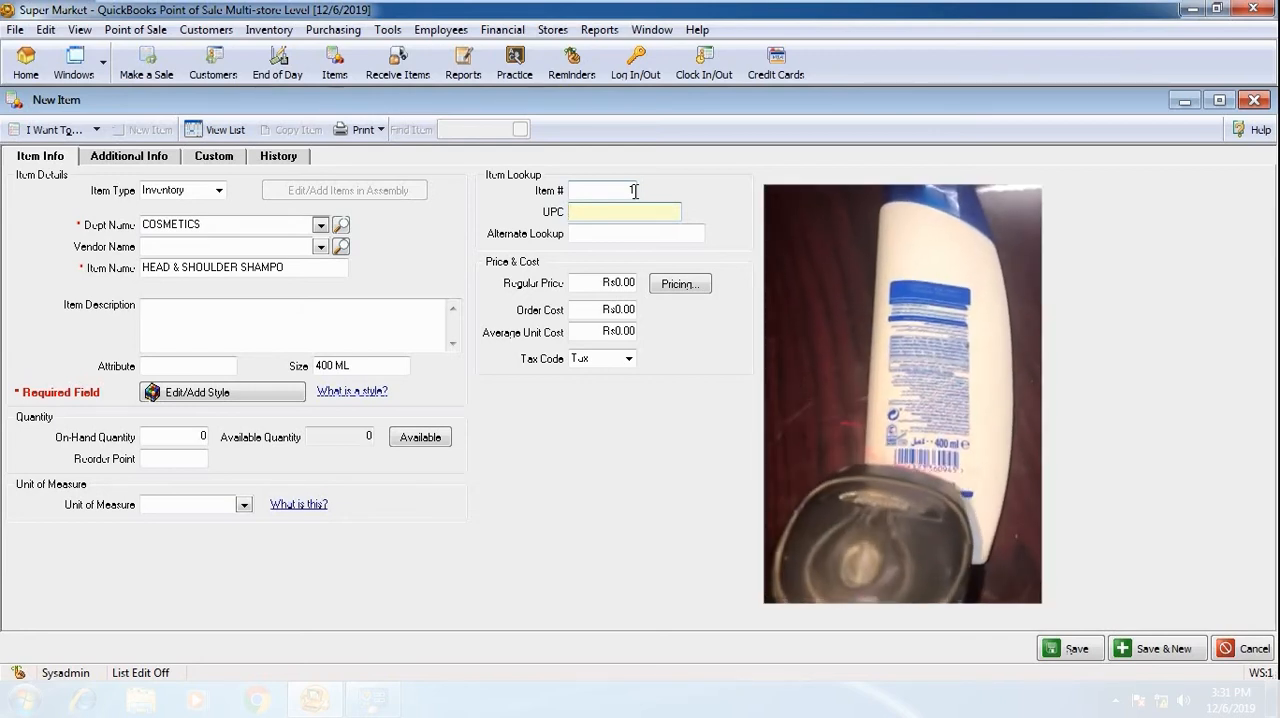
pyautogui.write('5011321360949')
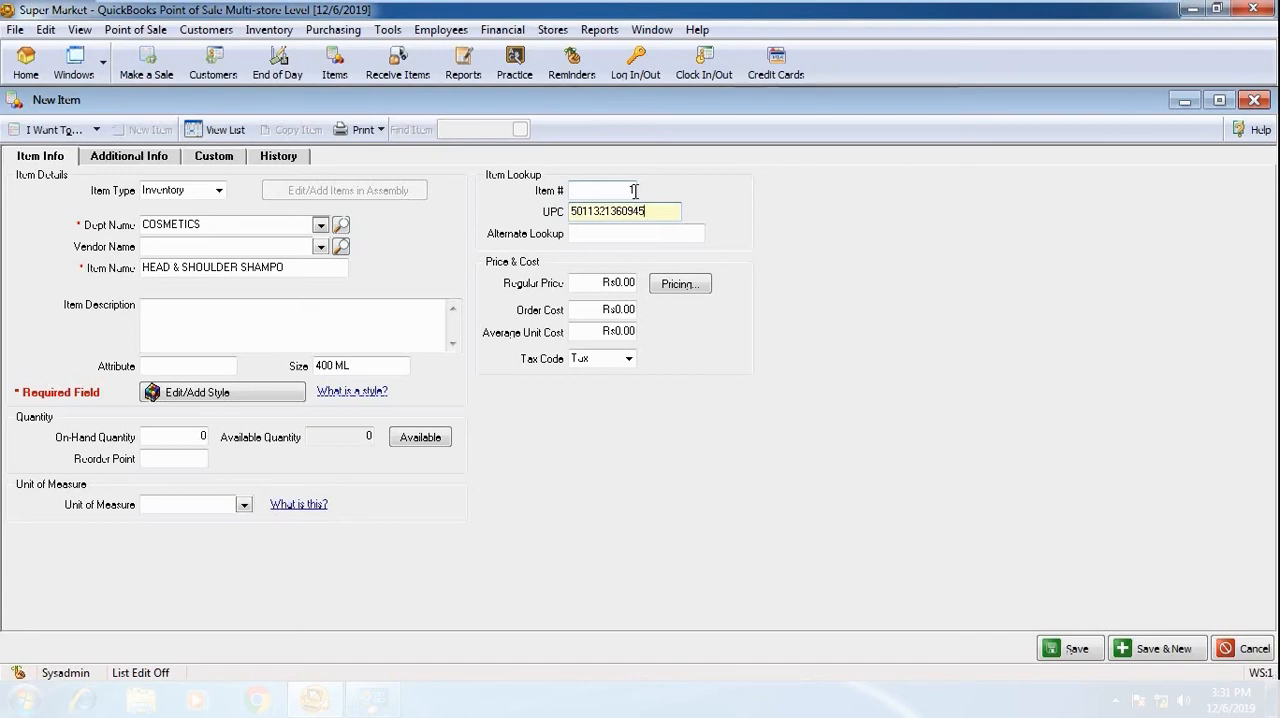
pyautogui.press('Tab')
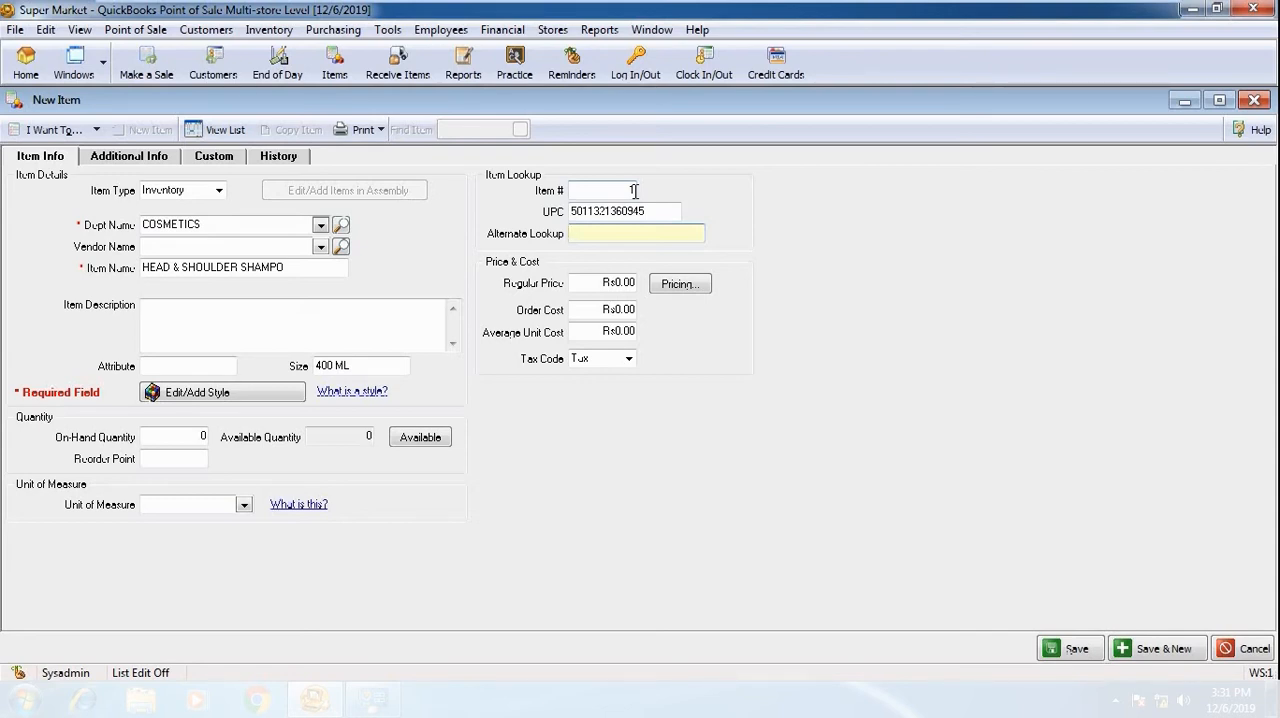
pyautogui.write('SHAMPO')
pyautogui.doubleClick(648, 232)
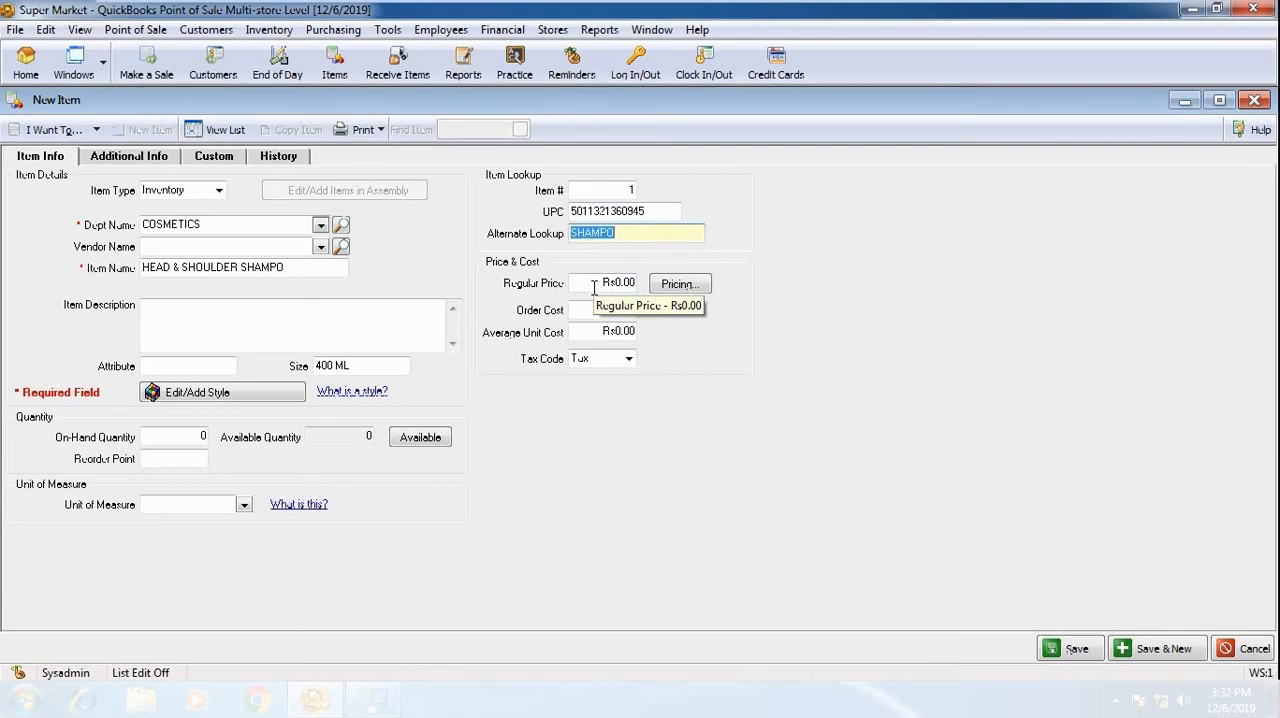
# Set the shampoo item's regular price to Rs500 and its order cost to Rs400
pyautogui.click(594, 286)
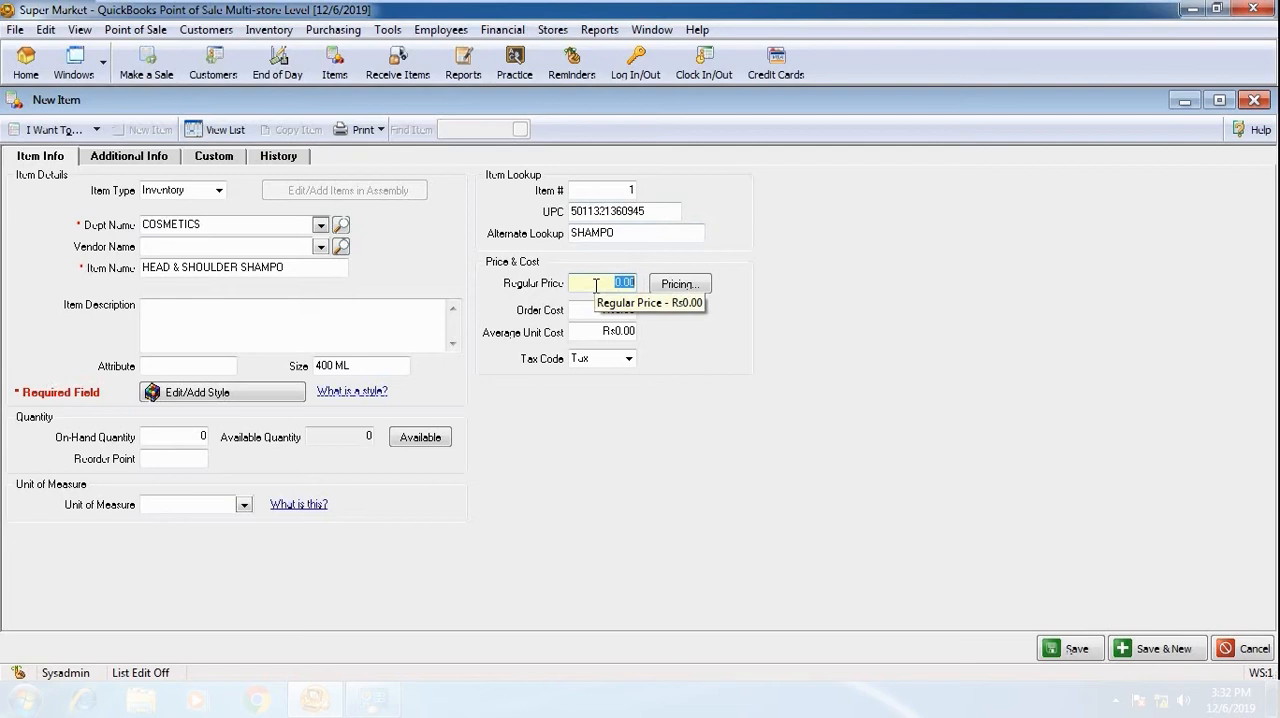
pyautogui.write('500')
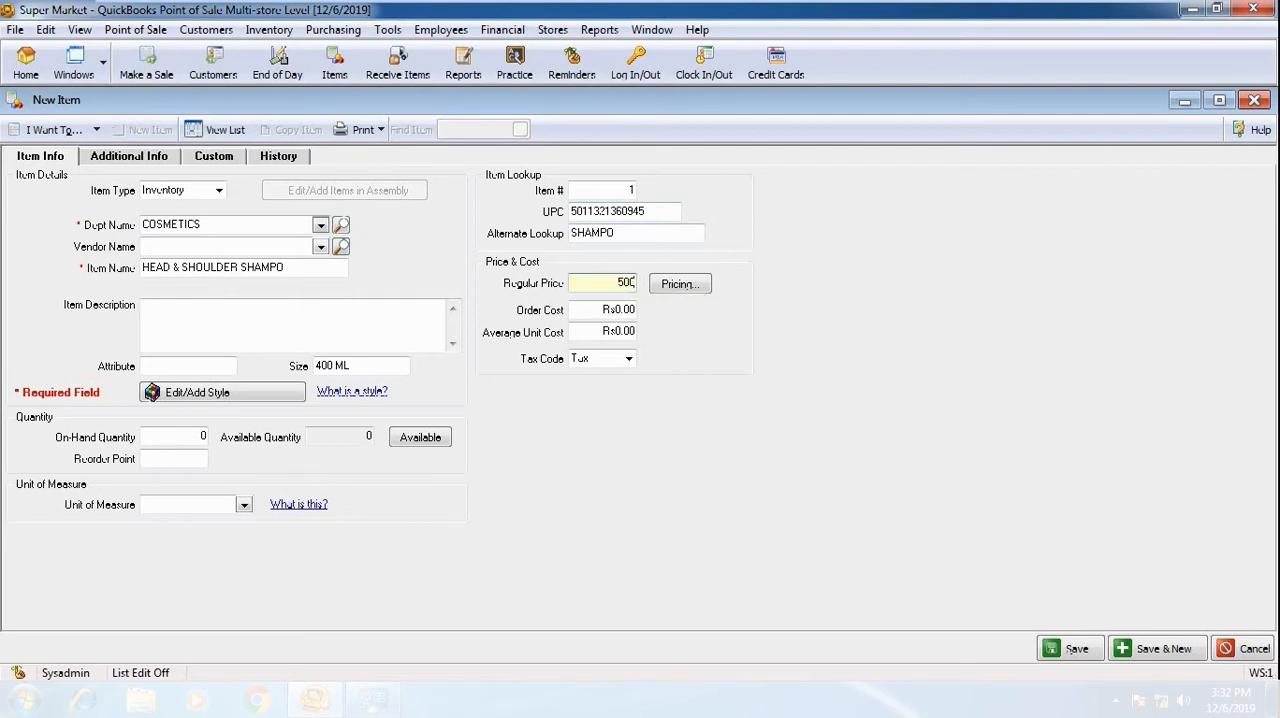
pyautogui.click(593, 312)
pyautogui.doubleClick(620, 311)
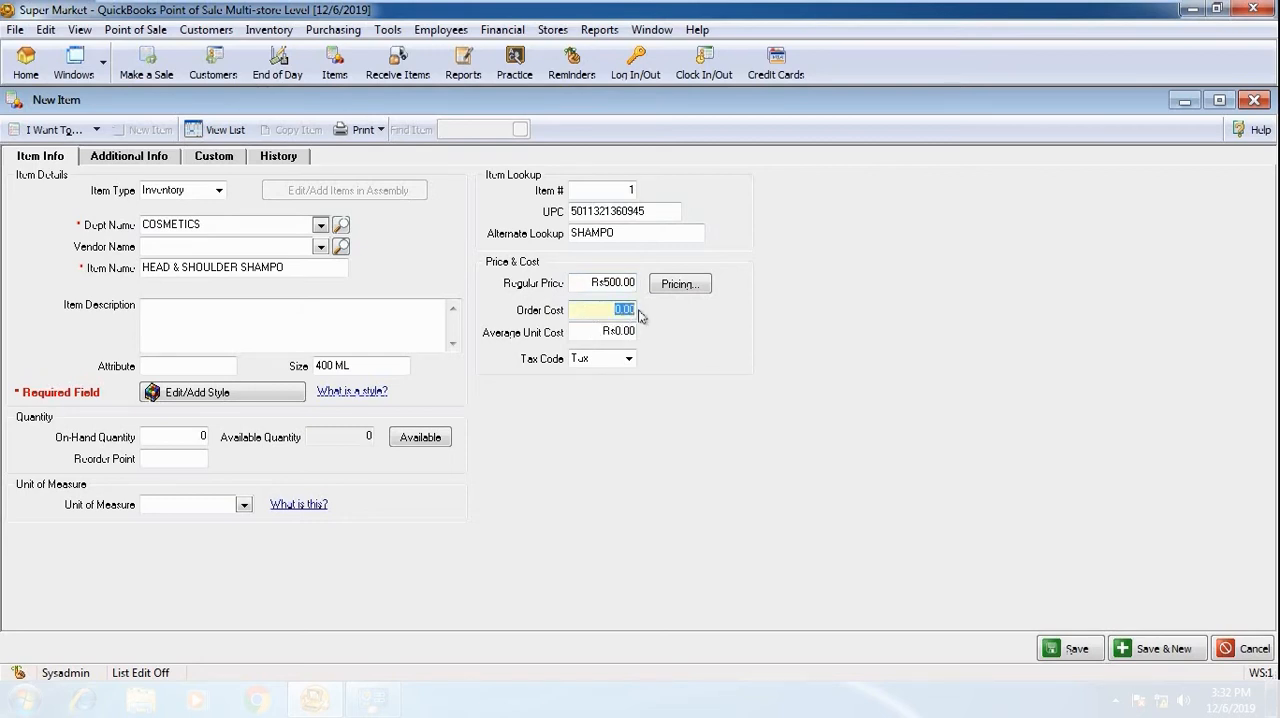
pyautogui.write('400')
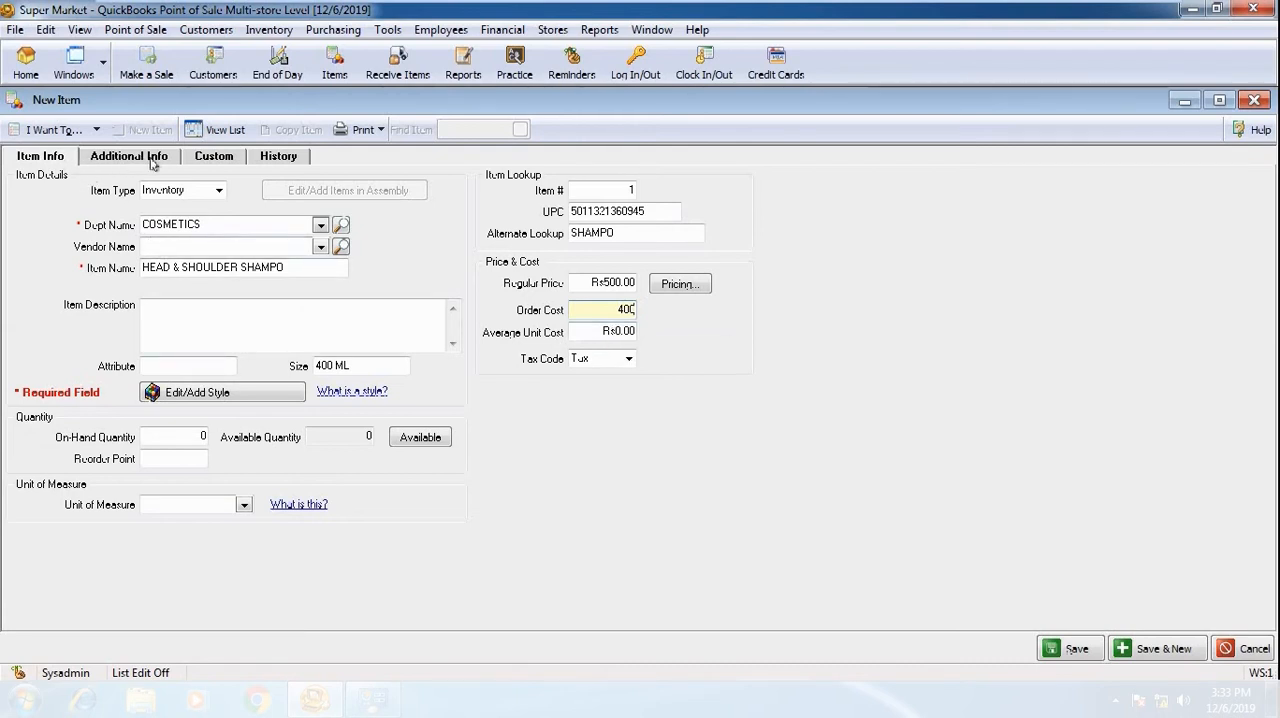
# Review the shampoo item's additional information, custom fields and history, and save the item
pyautogui.click(152, 163)
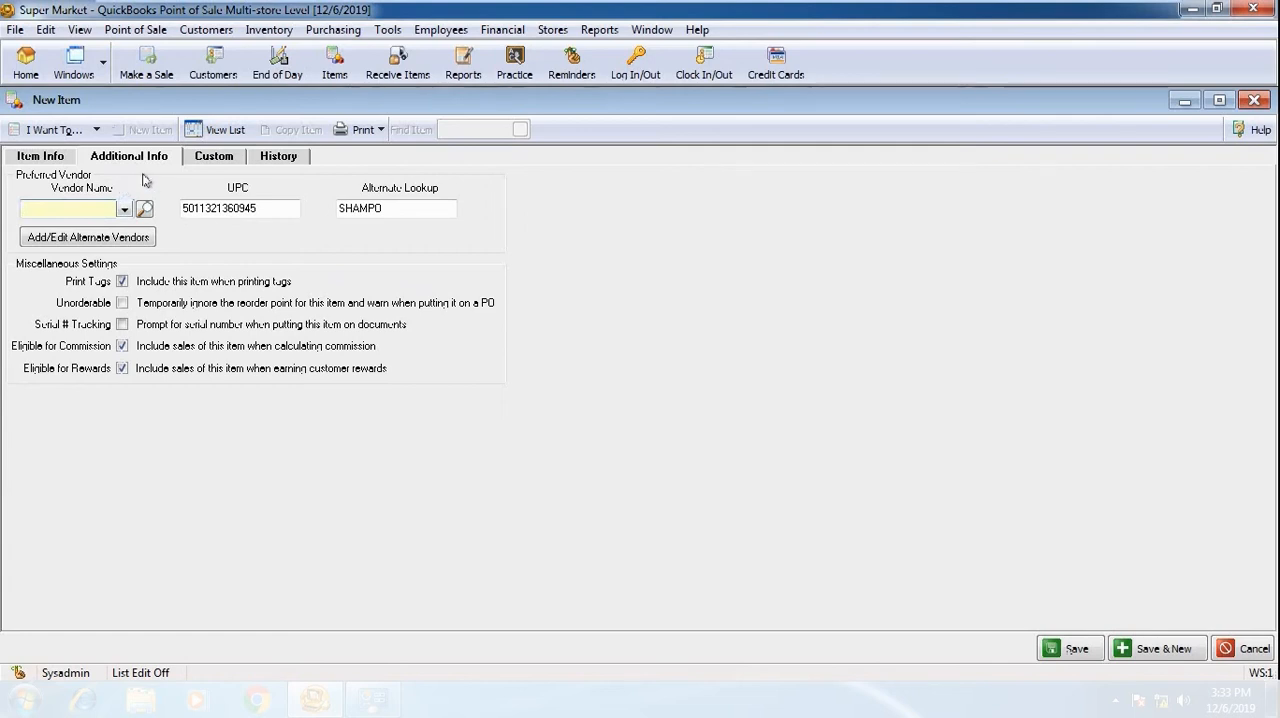
pyautogui.click(216, 162)
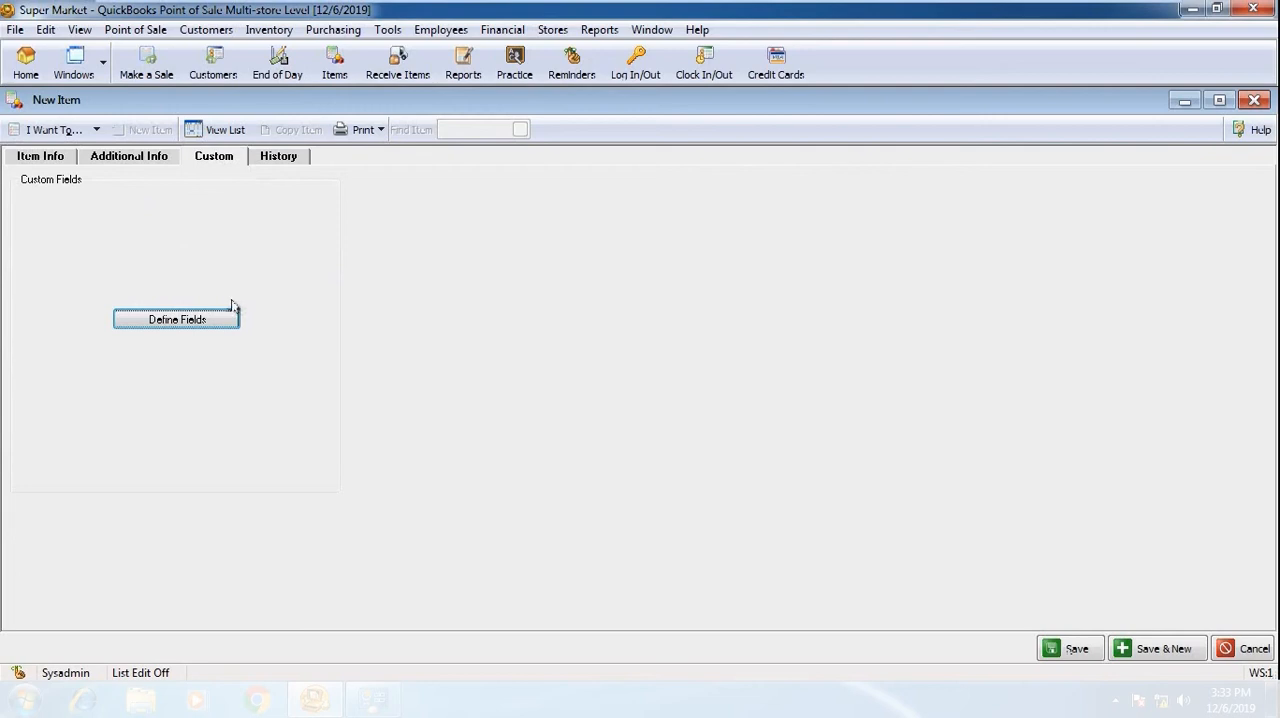
pyautogui.click(281, 159)
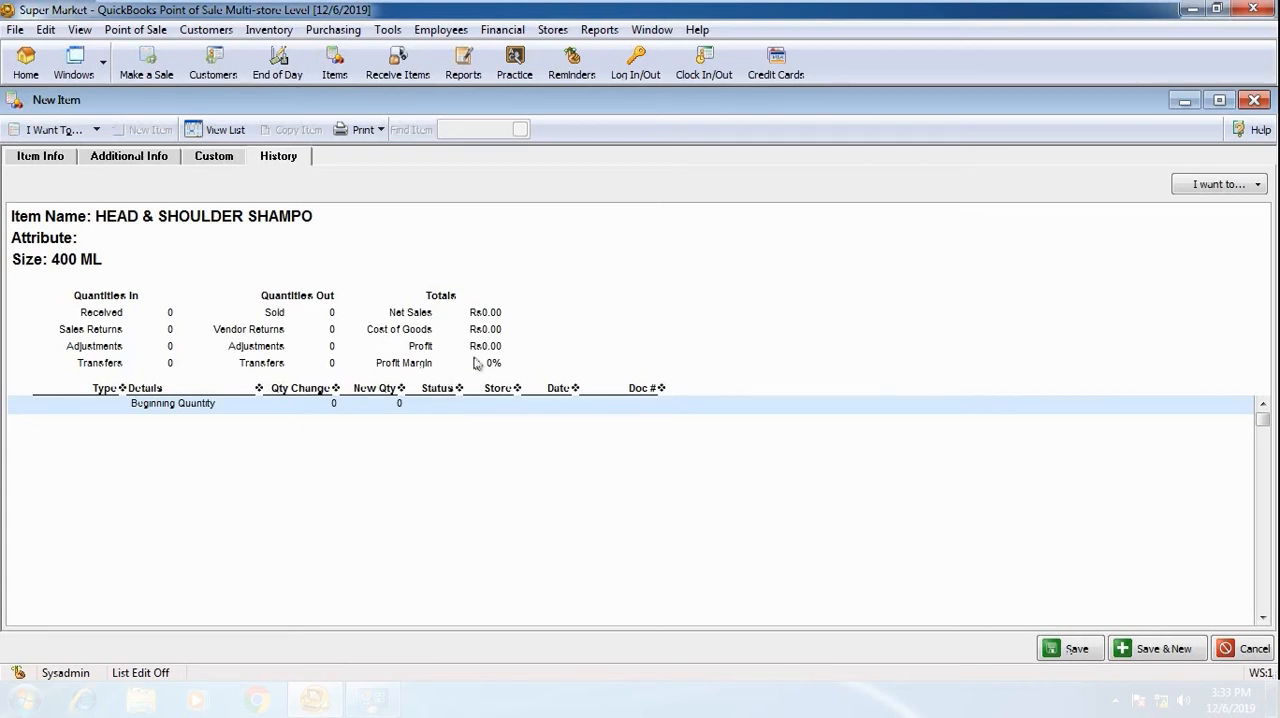
pyautogui.click(43, 156)
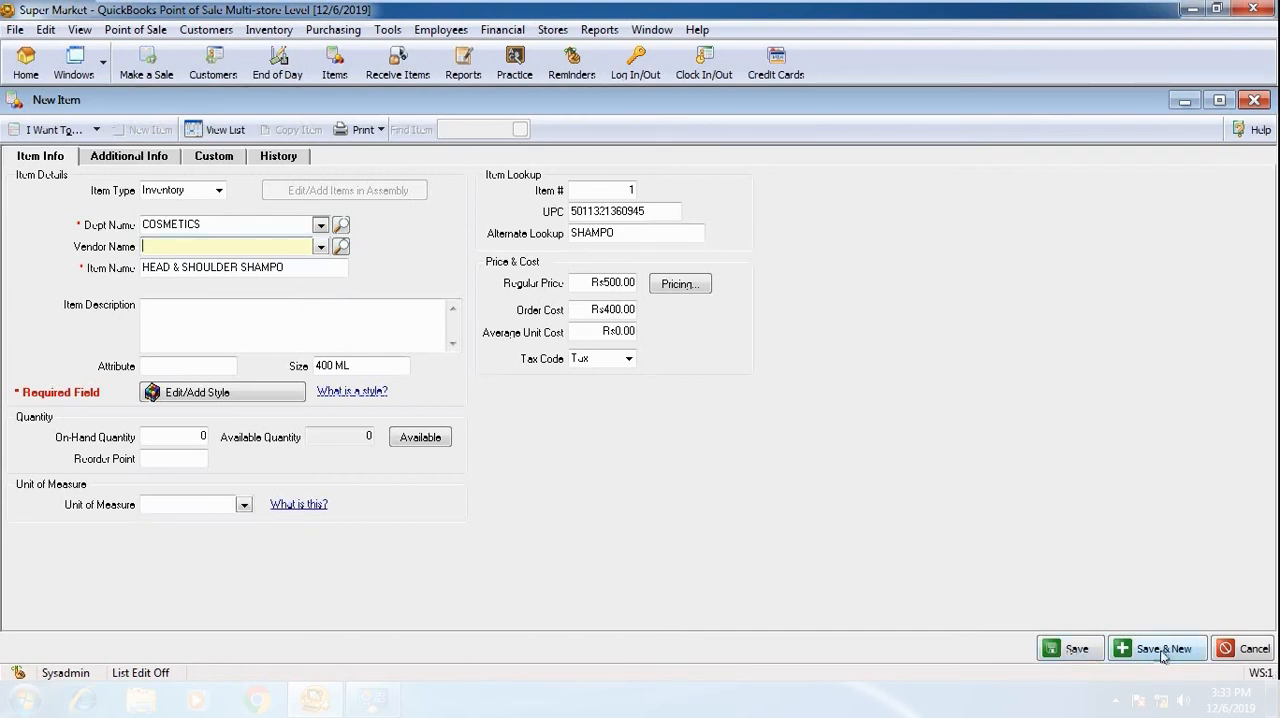
pyautogui.click(1088, 650)
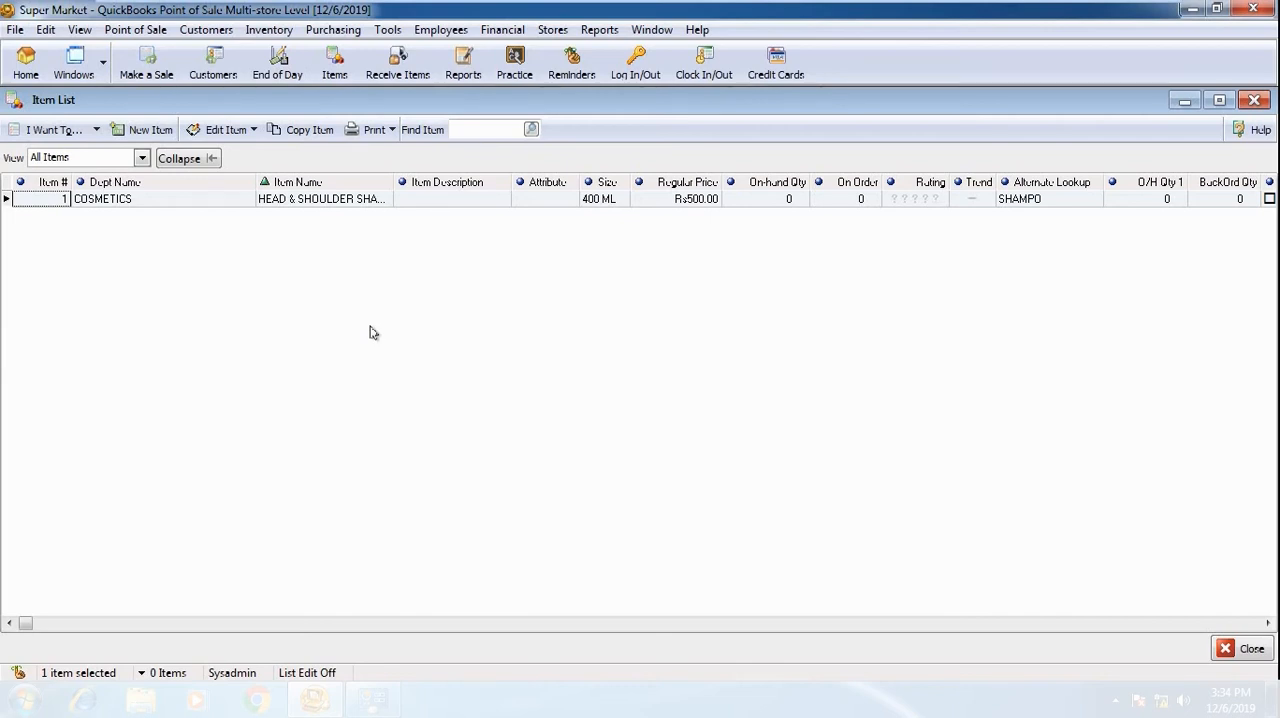
pyautogui.hotkey('ctrl', 'n')
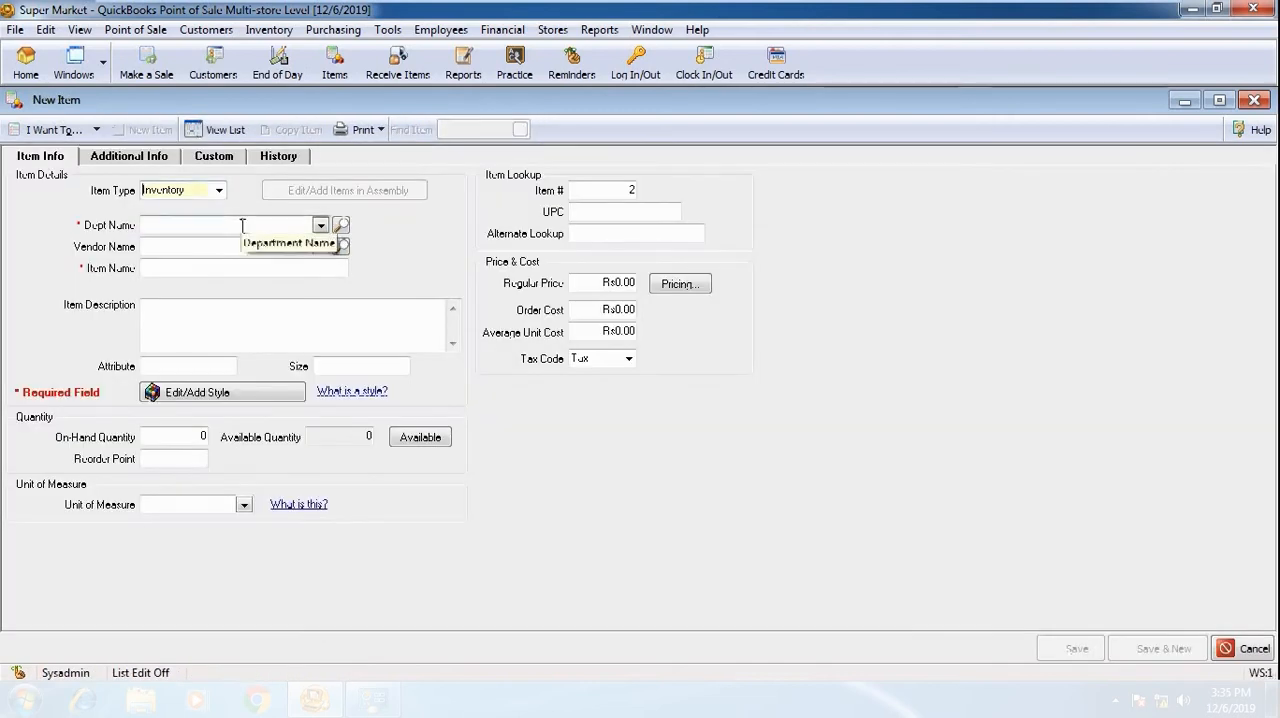
pyautogui.write('DOVE SOAP')
pyautogui.click(600, 190)
pyautogui.click(615, 233)
pyautogui.write('SOAP')
pyautogui.click(625, 211)
pyautogui.write('8714100476291')
# Set DOVE SOAP's regular price to 400 and order cost to 300, and save it, opening another new item
pyautogui.click(603, 283)
pyautogui.write('400')
pyautogui.press('Tab')
pyautogui.write('300')
pyautogui.click(1147, 648)
# Assign the new item to the FOOD department and name it OREO COOKIE
pyautogui.click(320, 225)
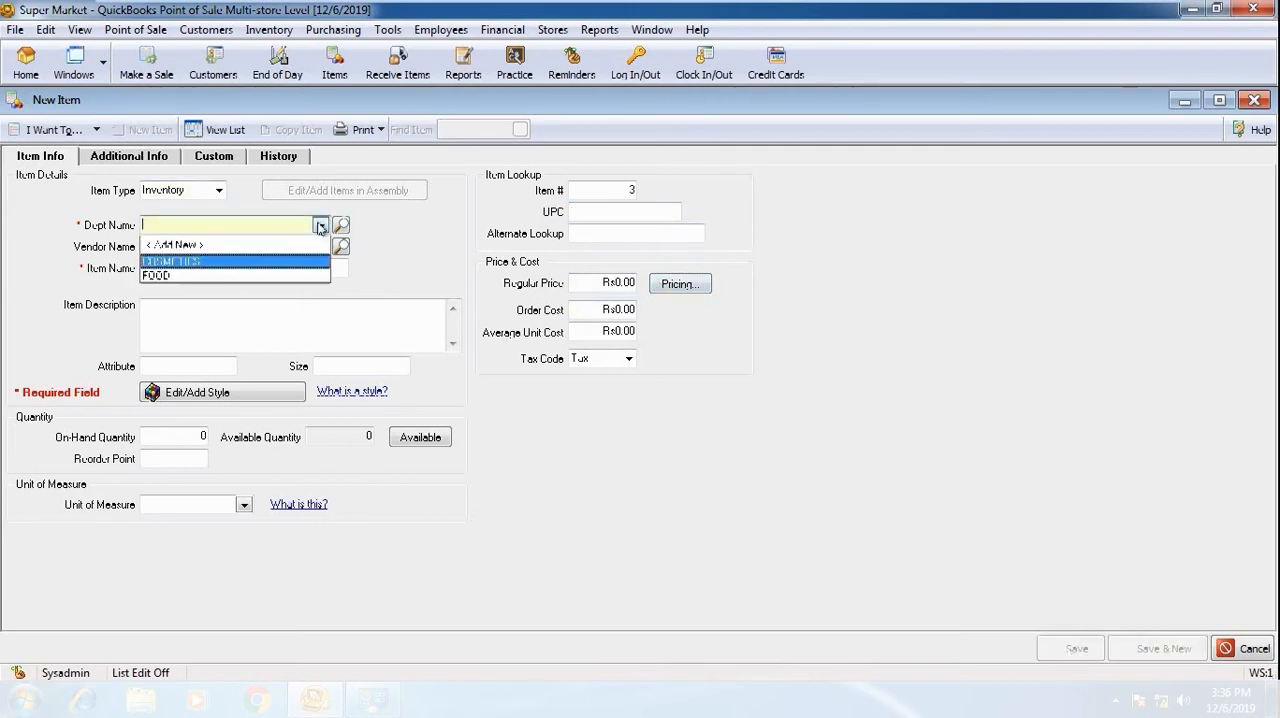
pyautogui.click(250, 275)
pyautogui.click(244, 268)
pyautogui.write('ORI EO COOKIE')
pyautogui.click(625, 211)
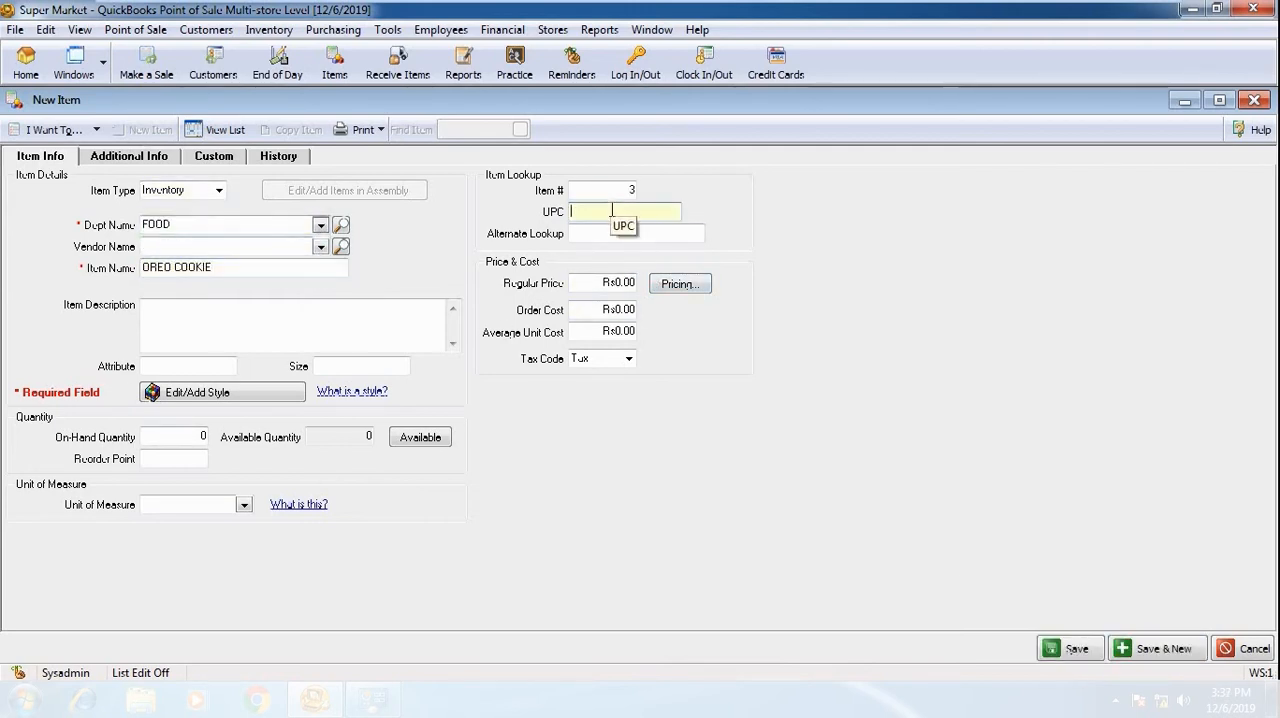
pyautogui.write('7622210642301')
pyautogui.press('Tab')
pyautogui.write('COOKIE')
# Set OREO COOKIE's regular price to 20 and order cost to 10, and save it, opening another new item
pyautogui.press('Tab')
pyautogui.write('20')
pyautogui.press('Tab')
pyautogui.write('10')
pyautogui.click(1150, 649)
# Name the new FOOD department item LAYS CHIPS
pyautogui.click(256, 267)
pyautogui.write('L')
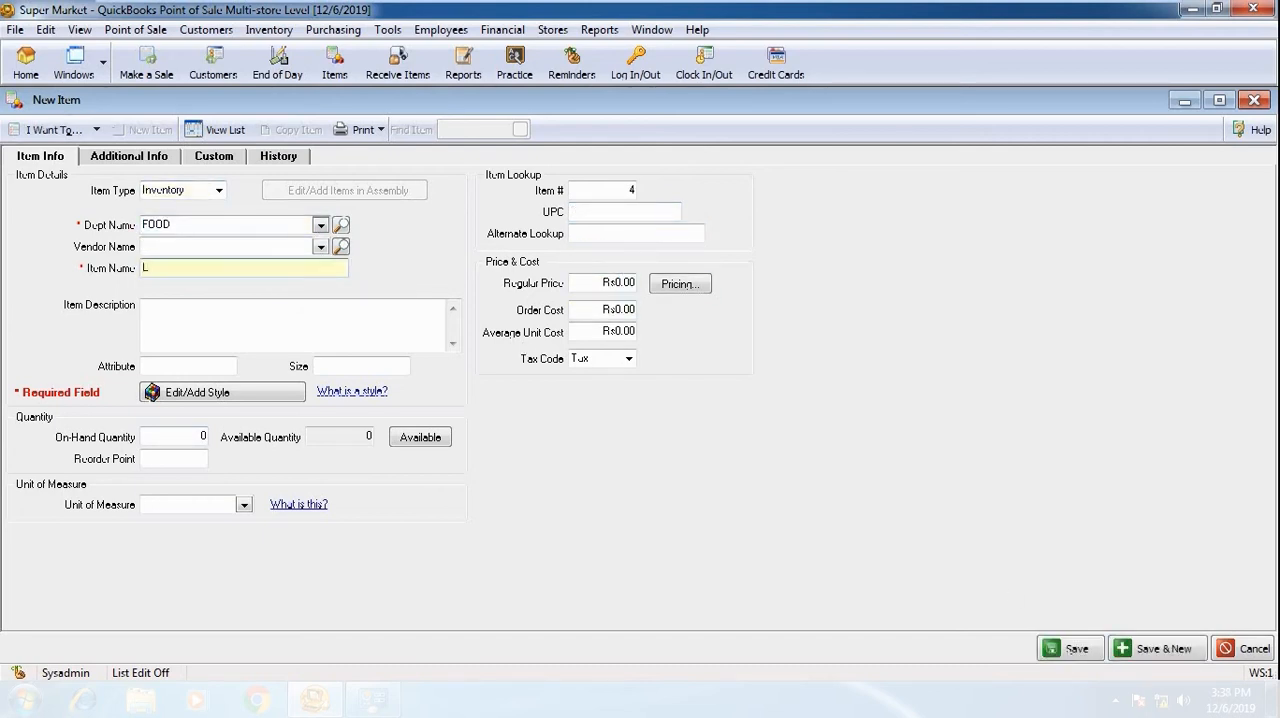
pyautogui.write('AYS CHIPS')
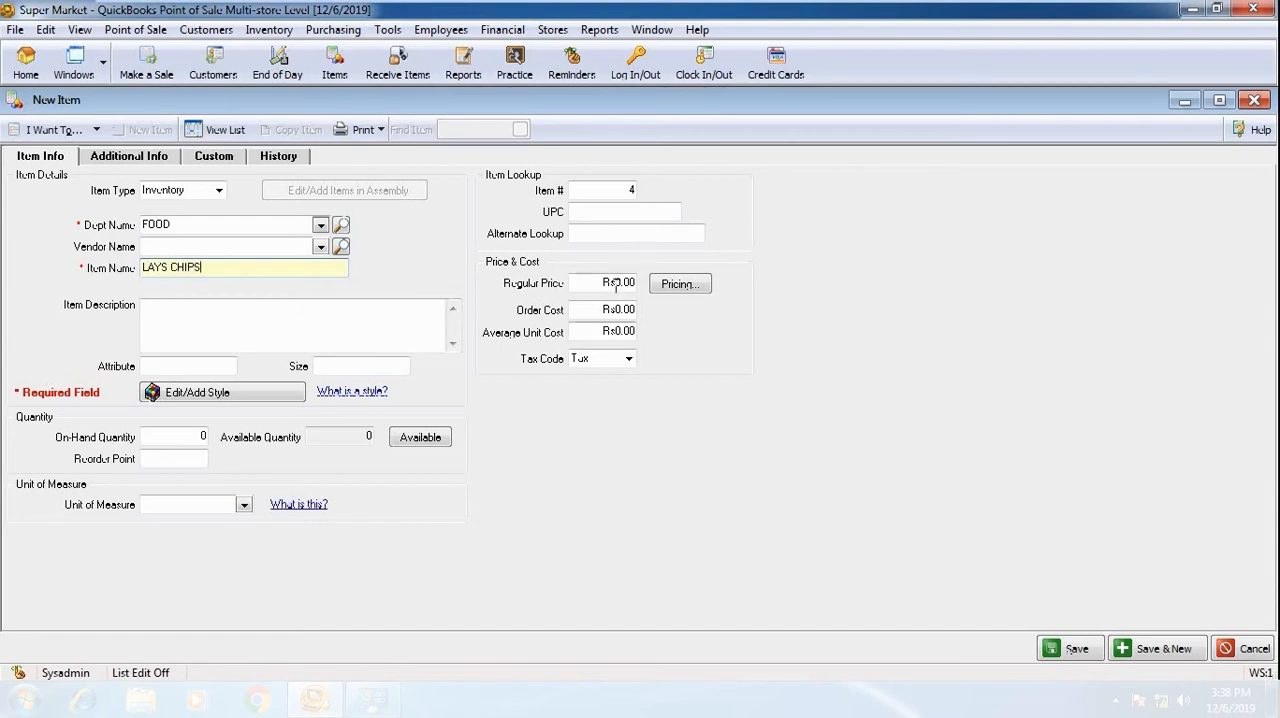
pyautogui.click(590, 212)
pyautogui.write('6281036194107')
pyautogui.press('Tab')
pyautogui.write('CHIPS')
pyautogui.press('Tab')
pyautogui.write('75')
pyautogui.press('Tab')
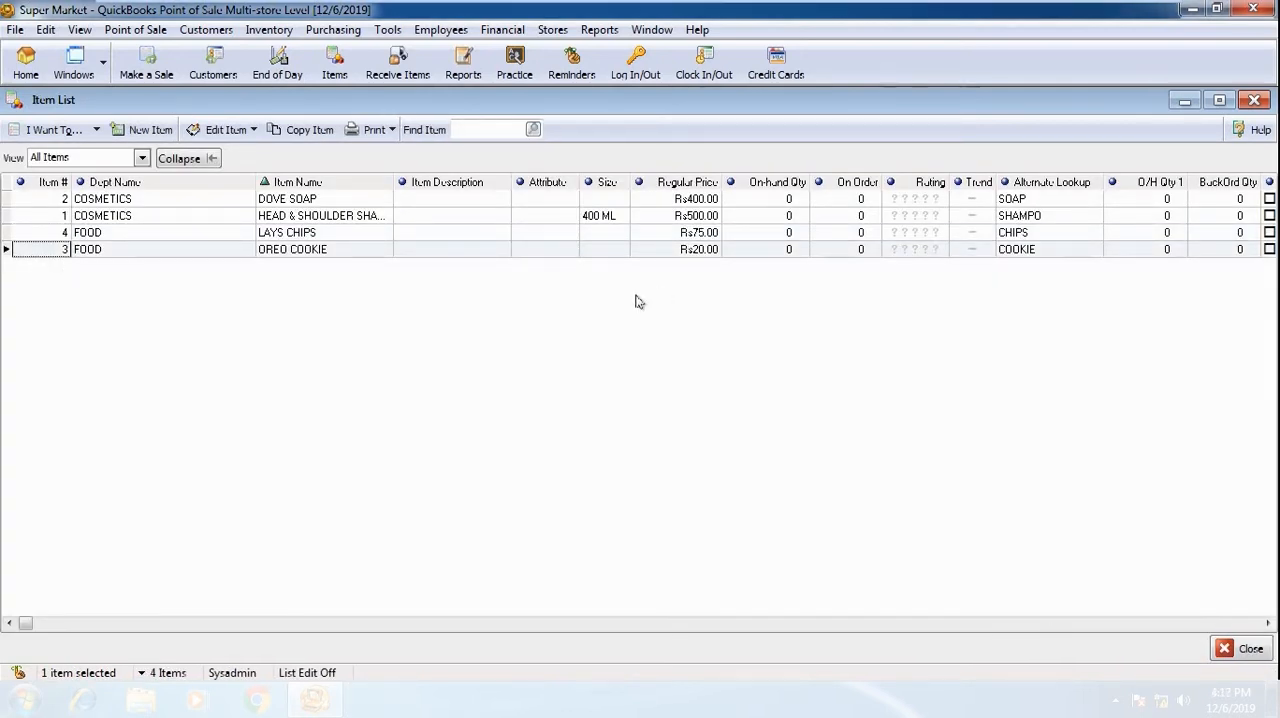
# Start a new quantity adjustment memo with the reason Qty Adj
pyautogui.click(285, 33)
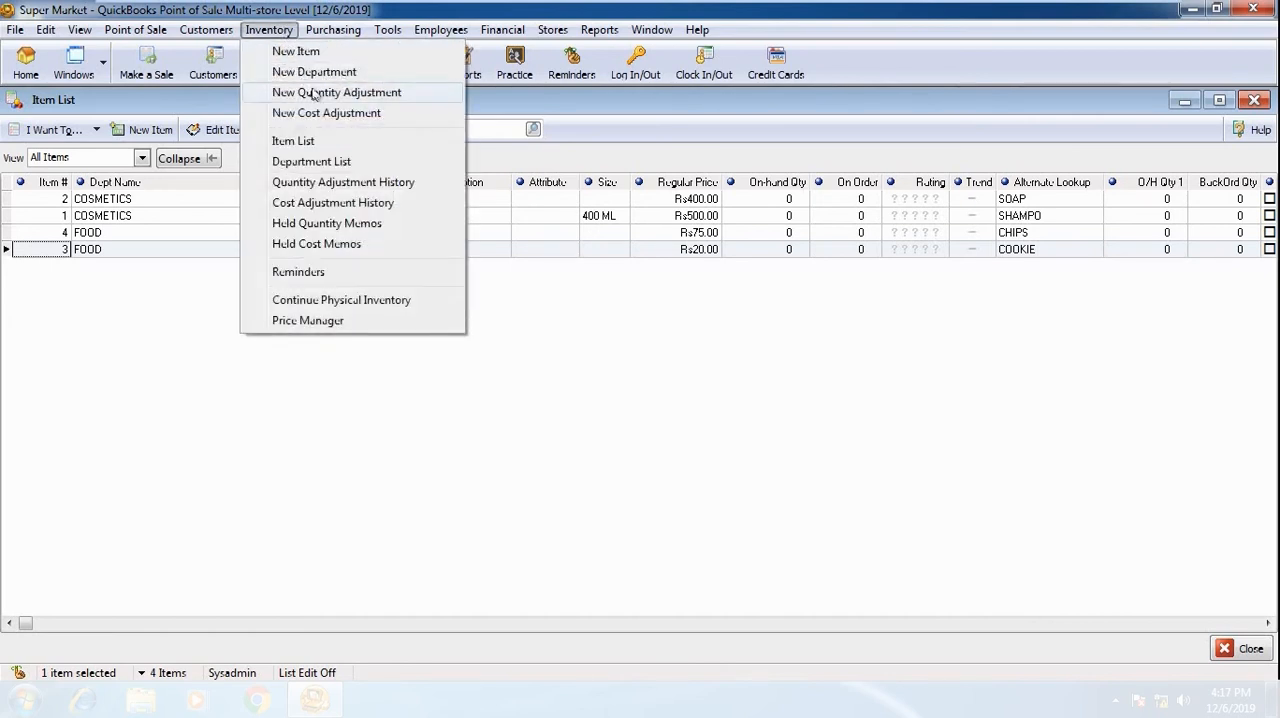
pyautogui.click(396, 93)
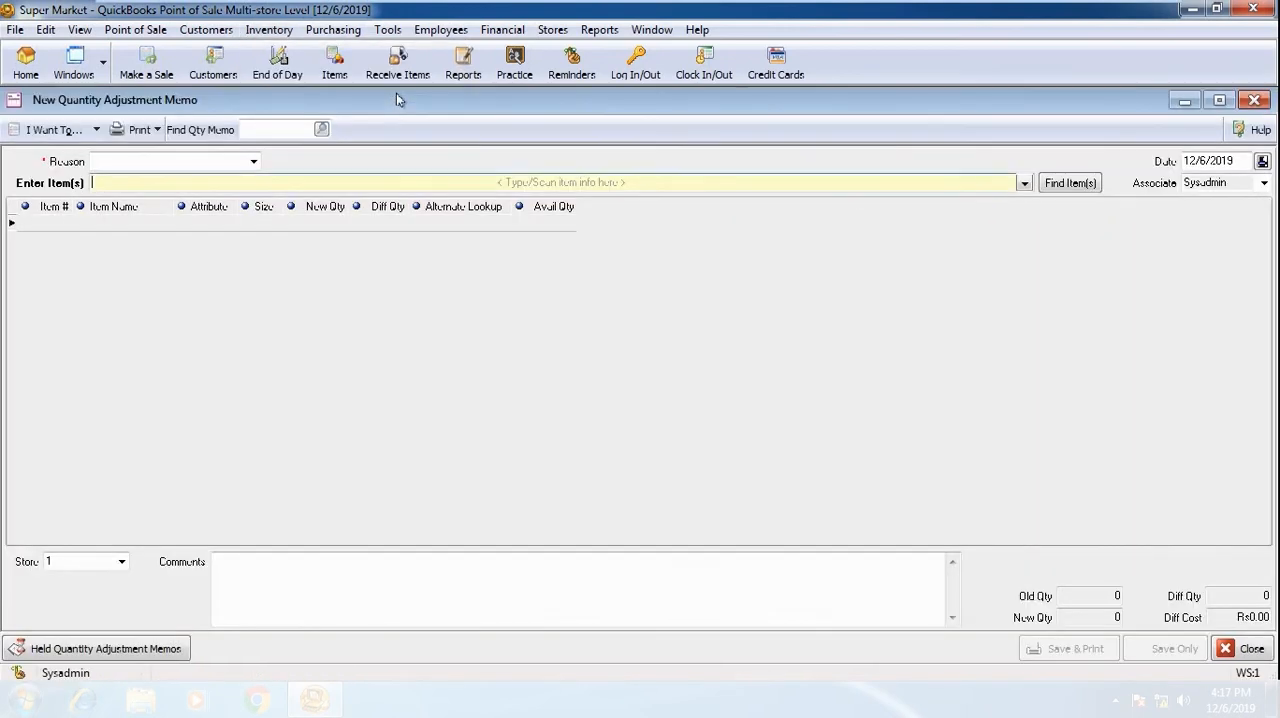
pyautogui.click(253, 162)
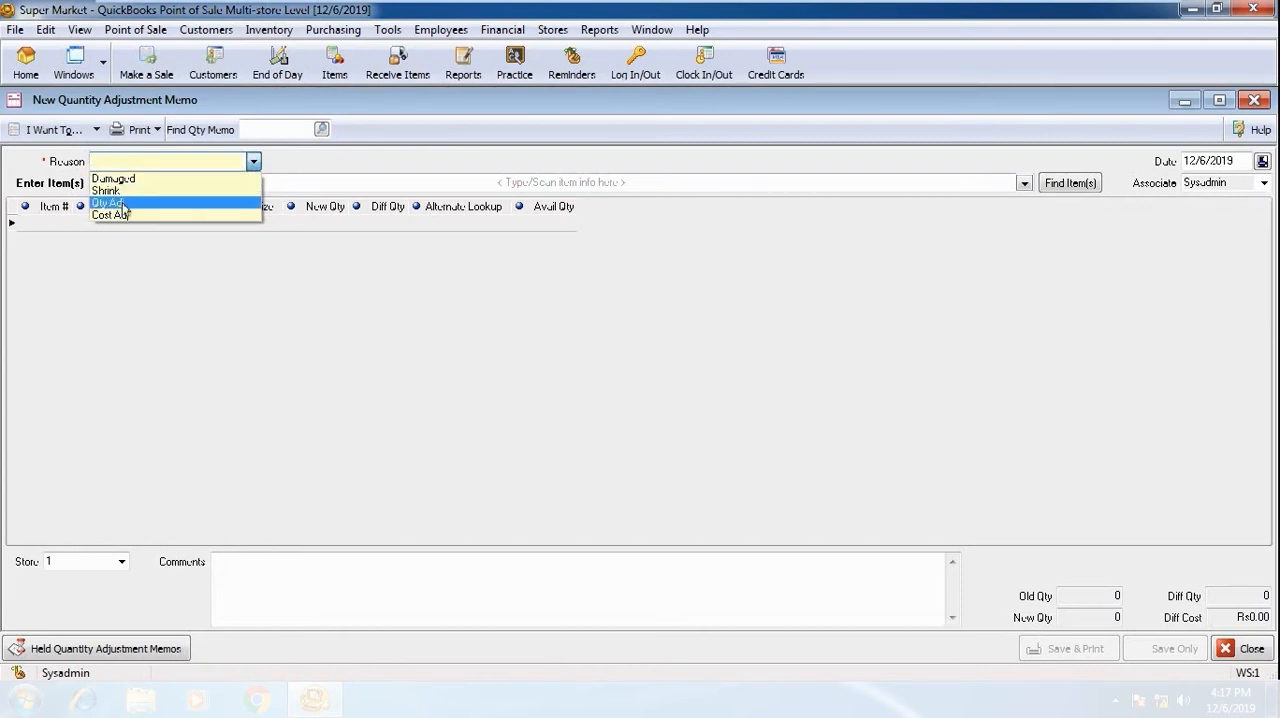
pyautogui.click(120, 203)
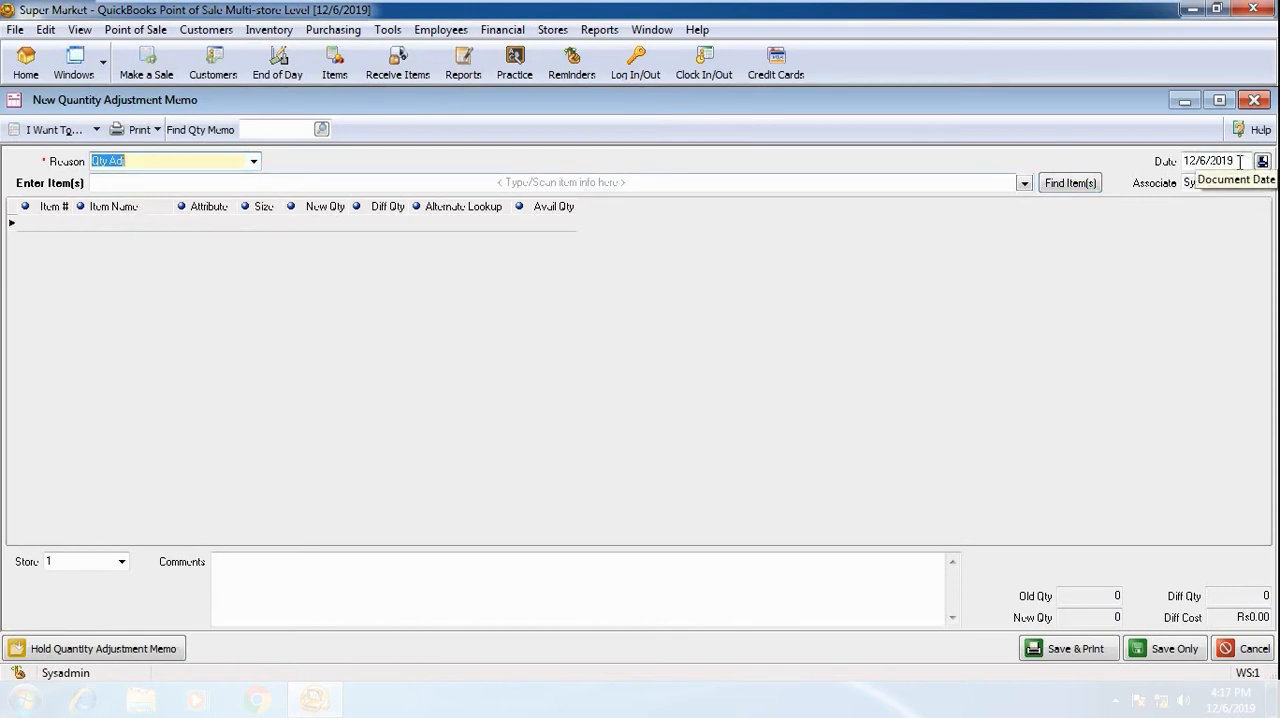
pyautogui.click(18, 189)
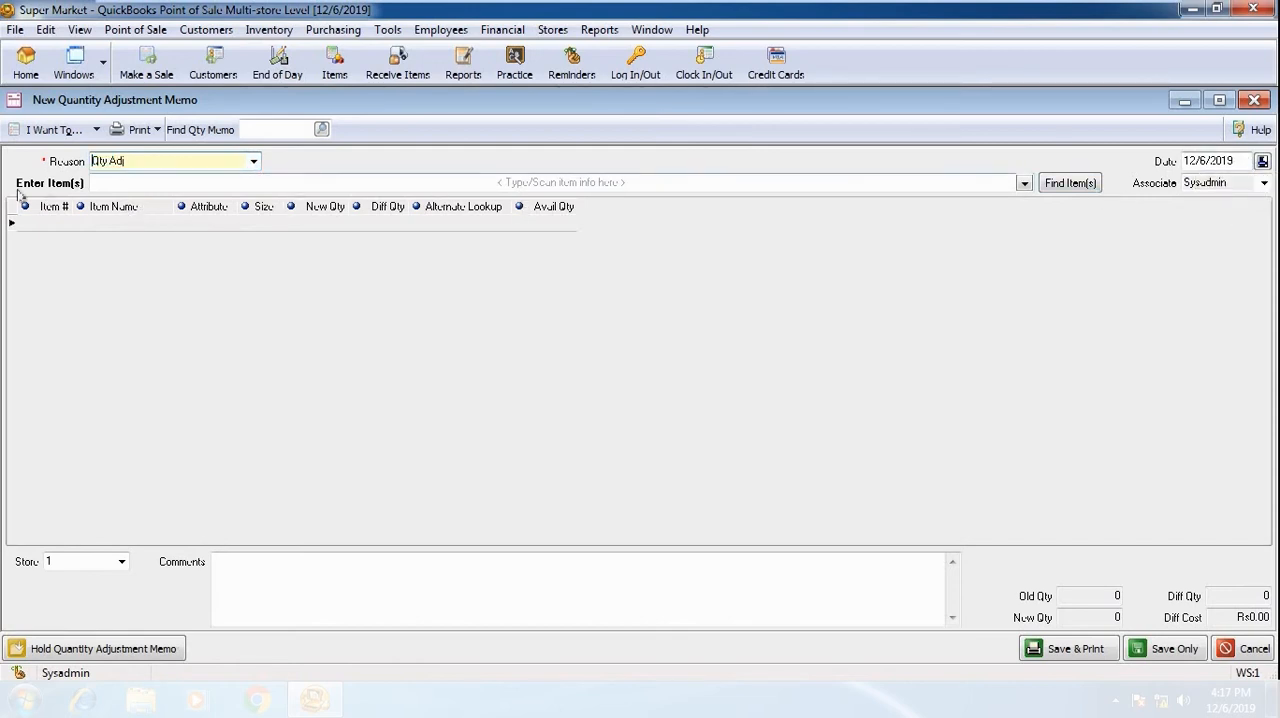
# Look up CHIPS and add the LAYS CHIPS item to the quantity adjustment memo
pyautogui.click(883, 187)
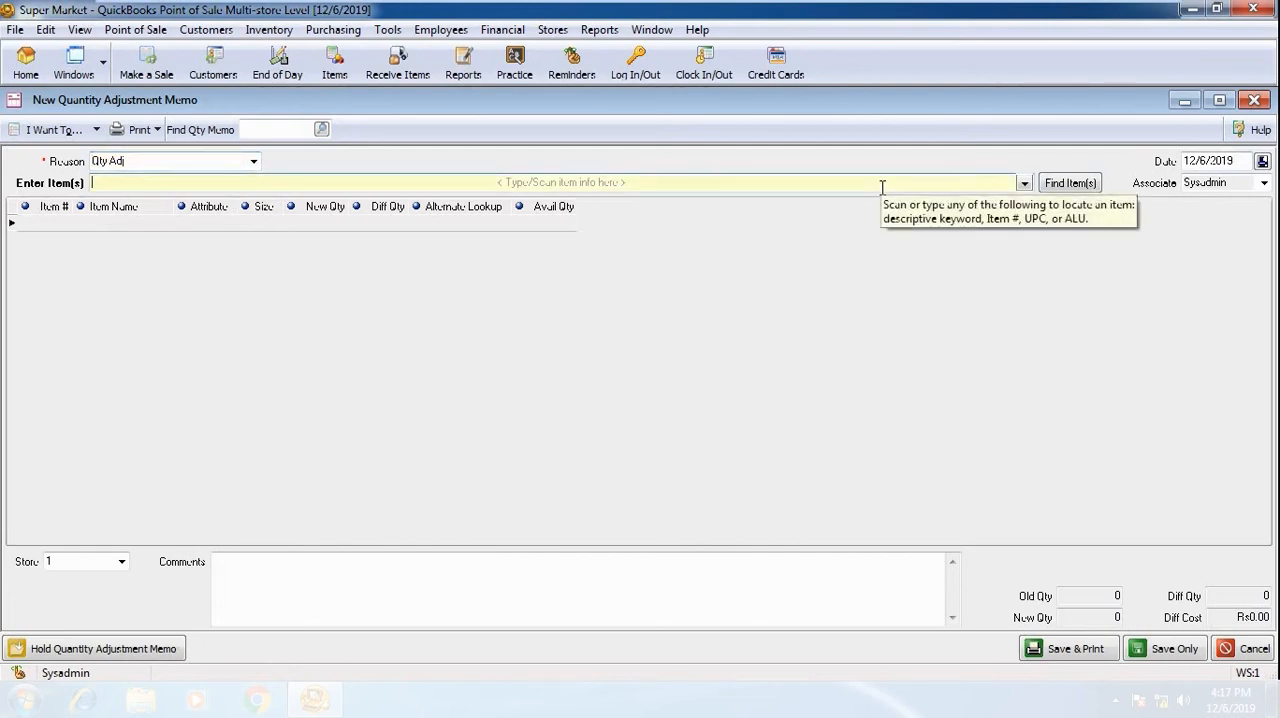
pyautogui.click(1023, 187)
pyautogui.write('CHIPS')
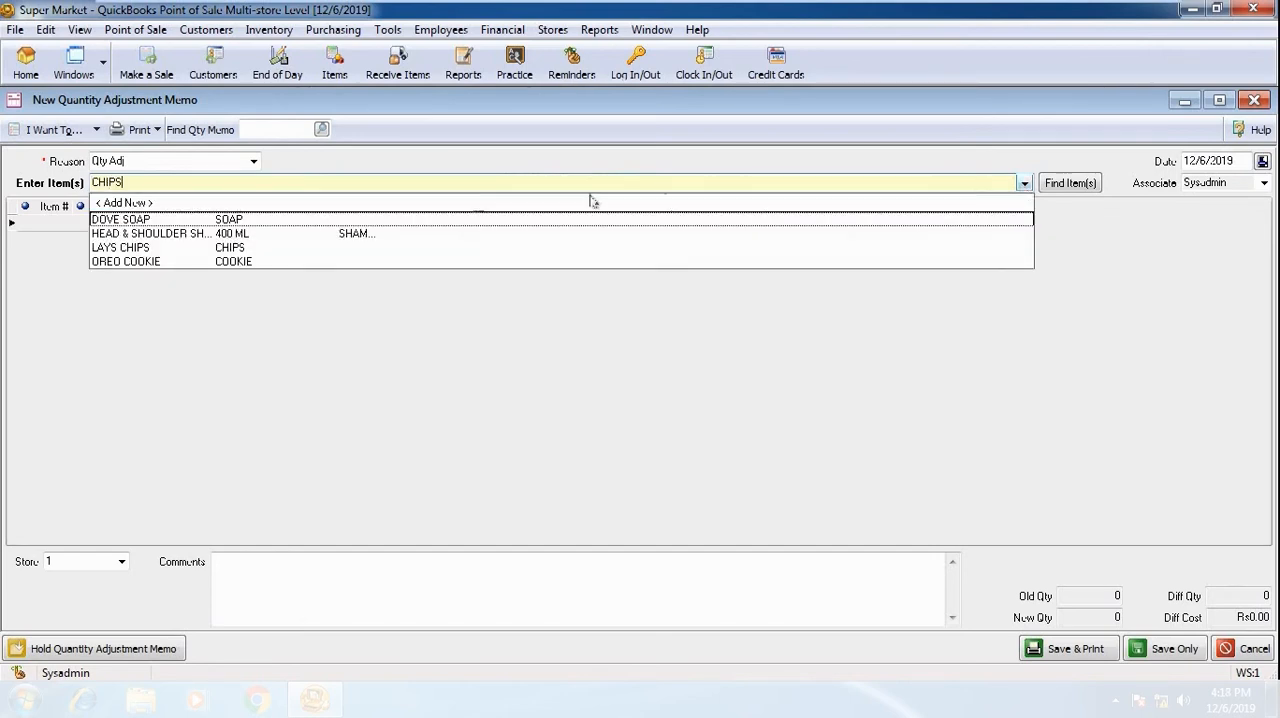
pyautogui.click(154, 248)
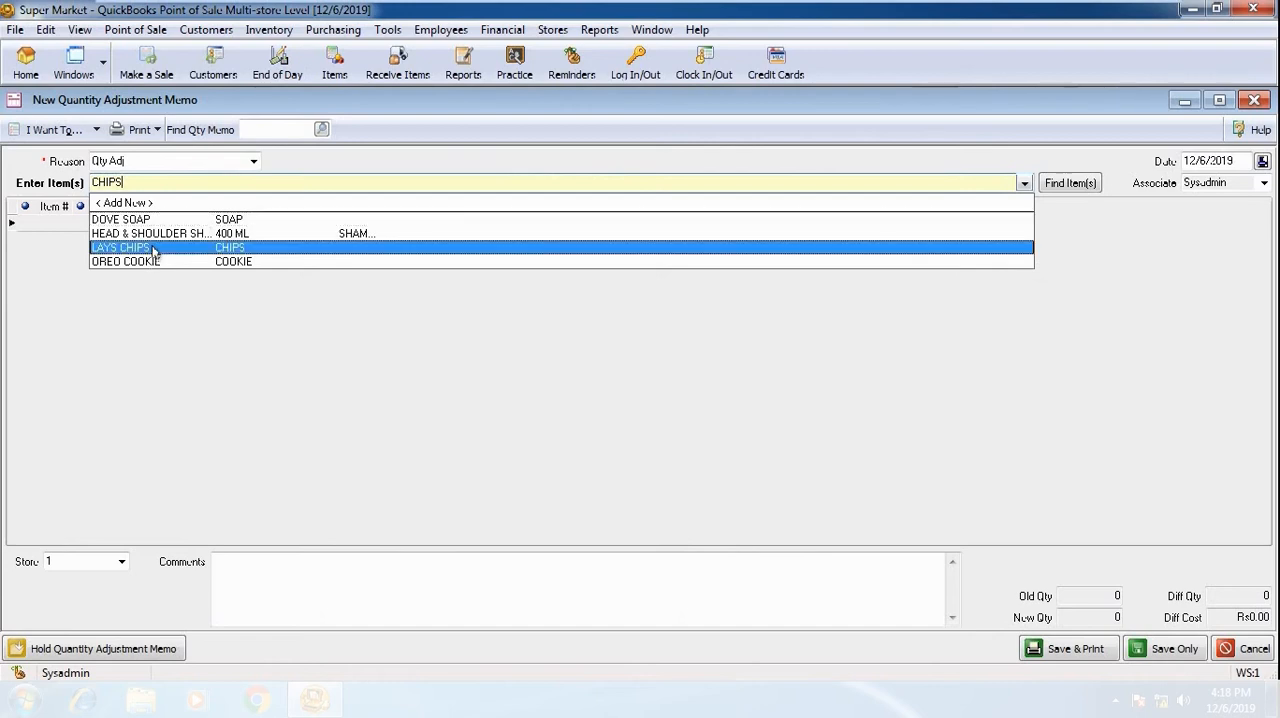
pyautogui.click(154, 248)
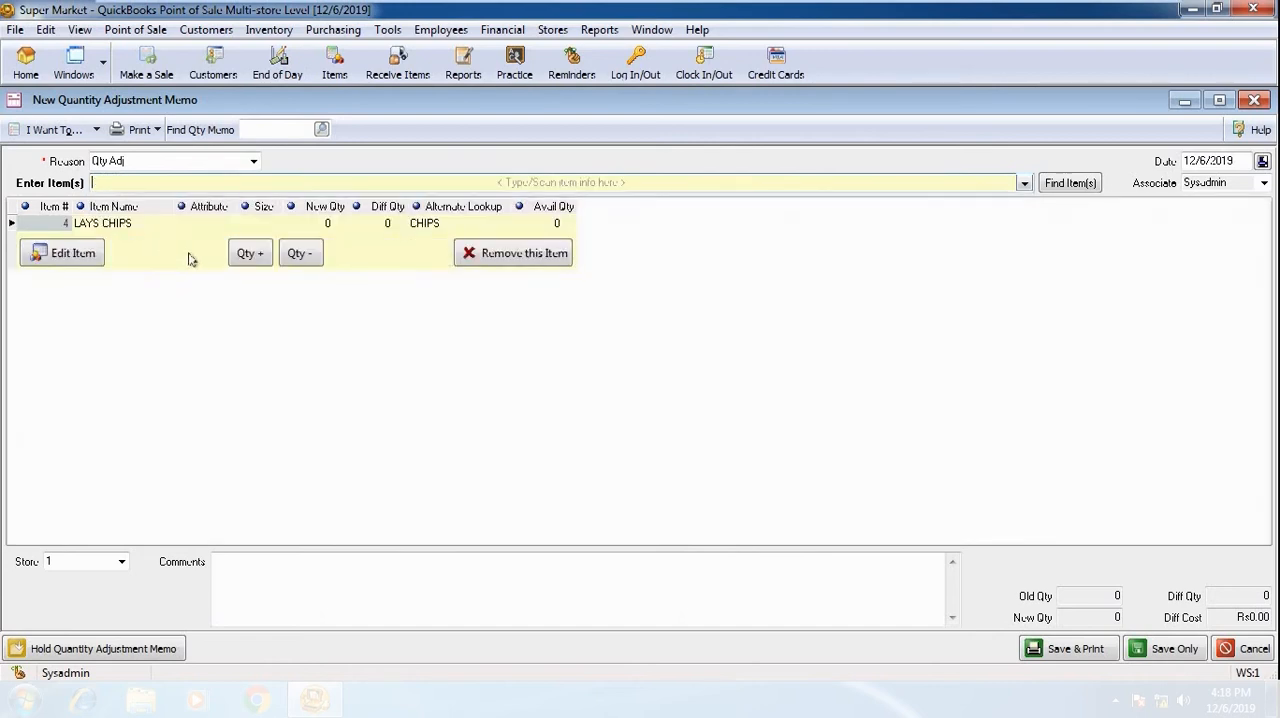
# Edit the LAYS CHIPS line in the memo and enter a new quantity of 5
pyautogui.click(74, 255)
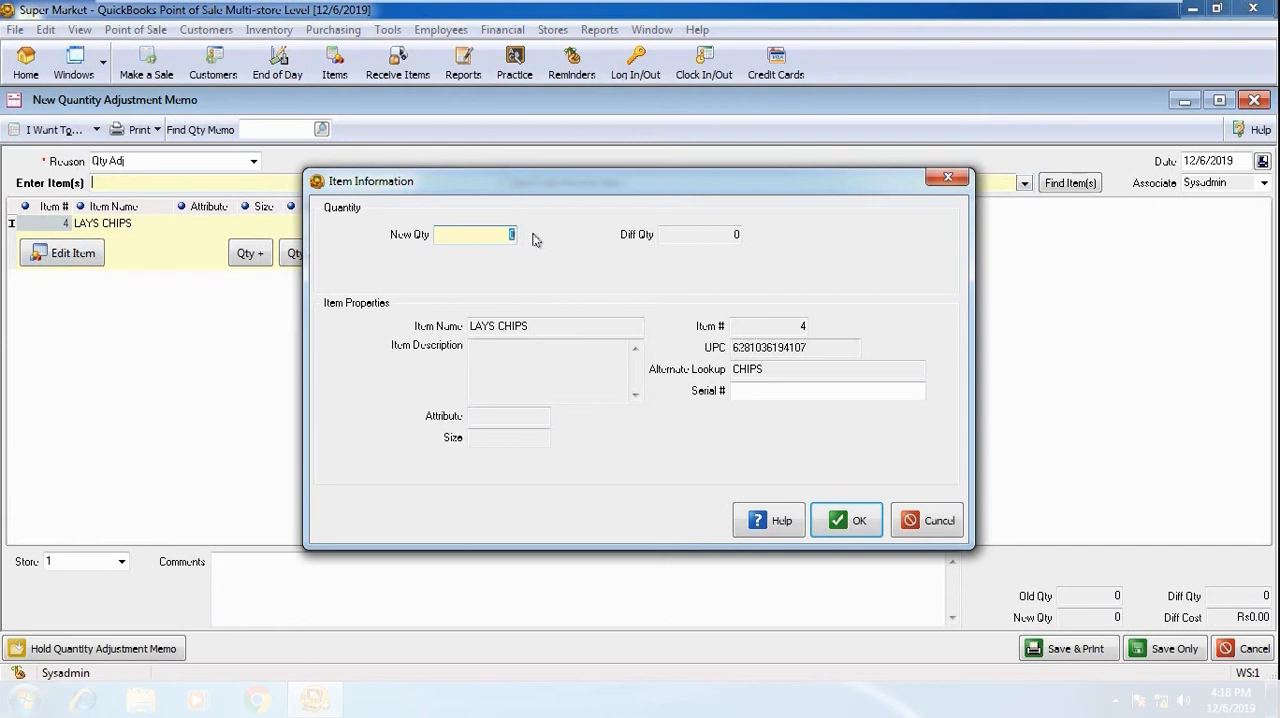
pyautogui.write('5')
pyautogui.press('Tab')
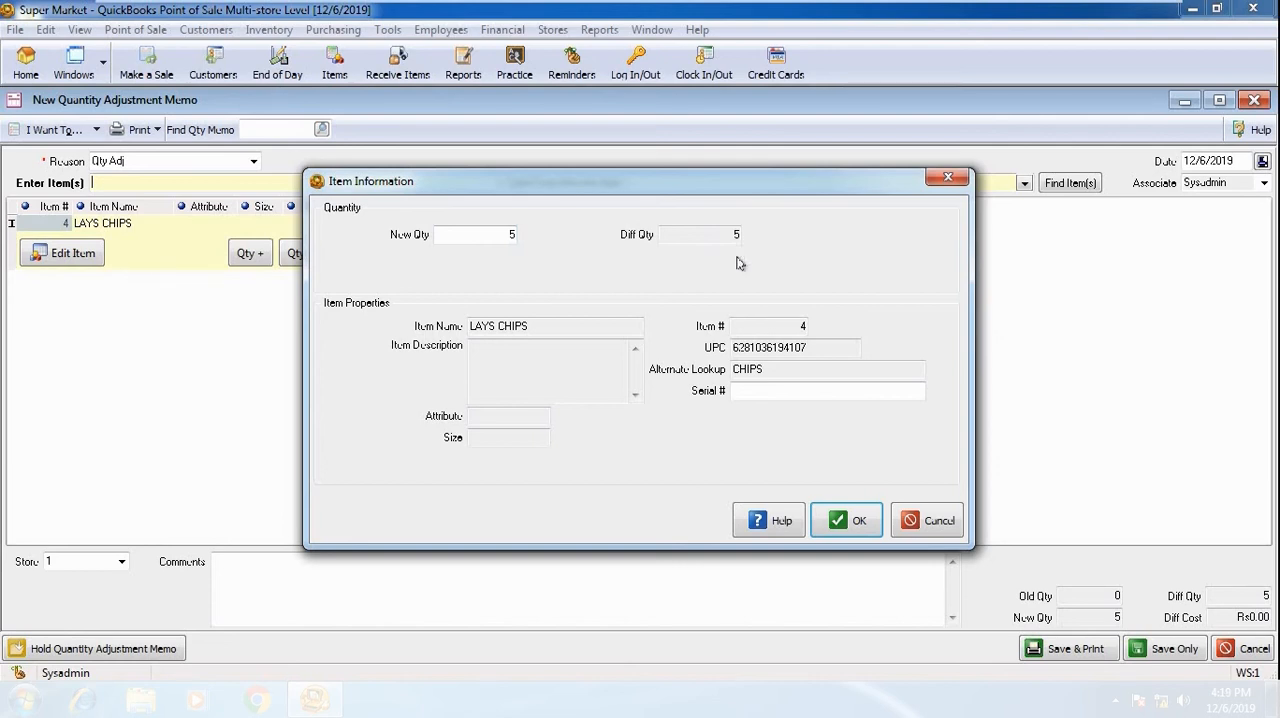
pyautogui.click(500, 237)
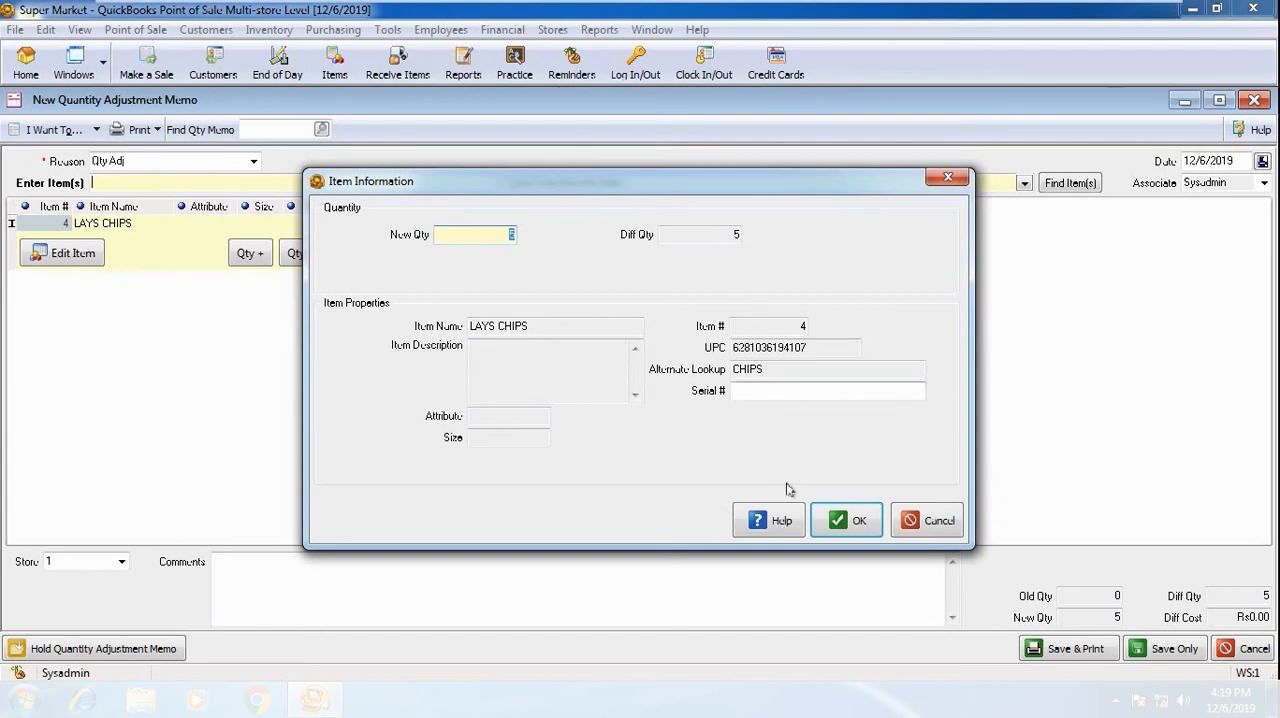
# Cancel the LAYS CHIPS quantity edit and discard the quantity adjustment memo
pyautogui.click(915, 522)
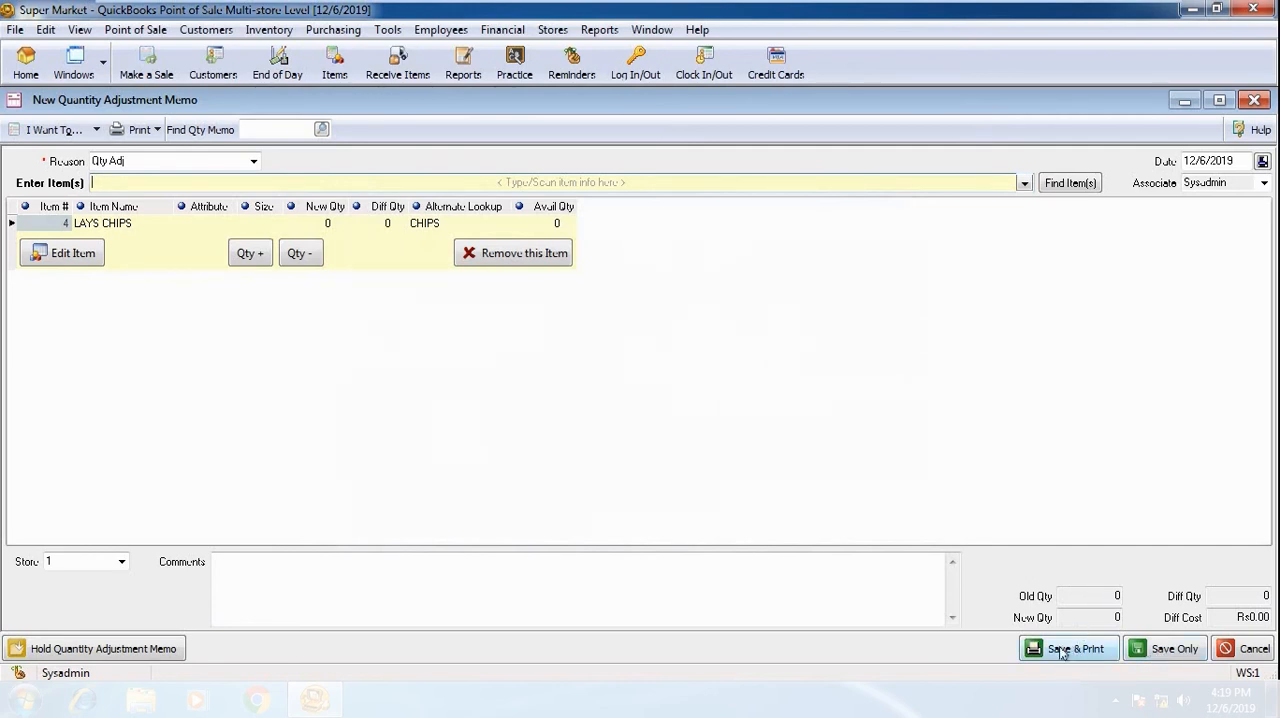
pyautogui.click(1237, 649)
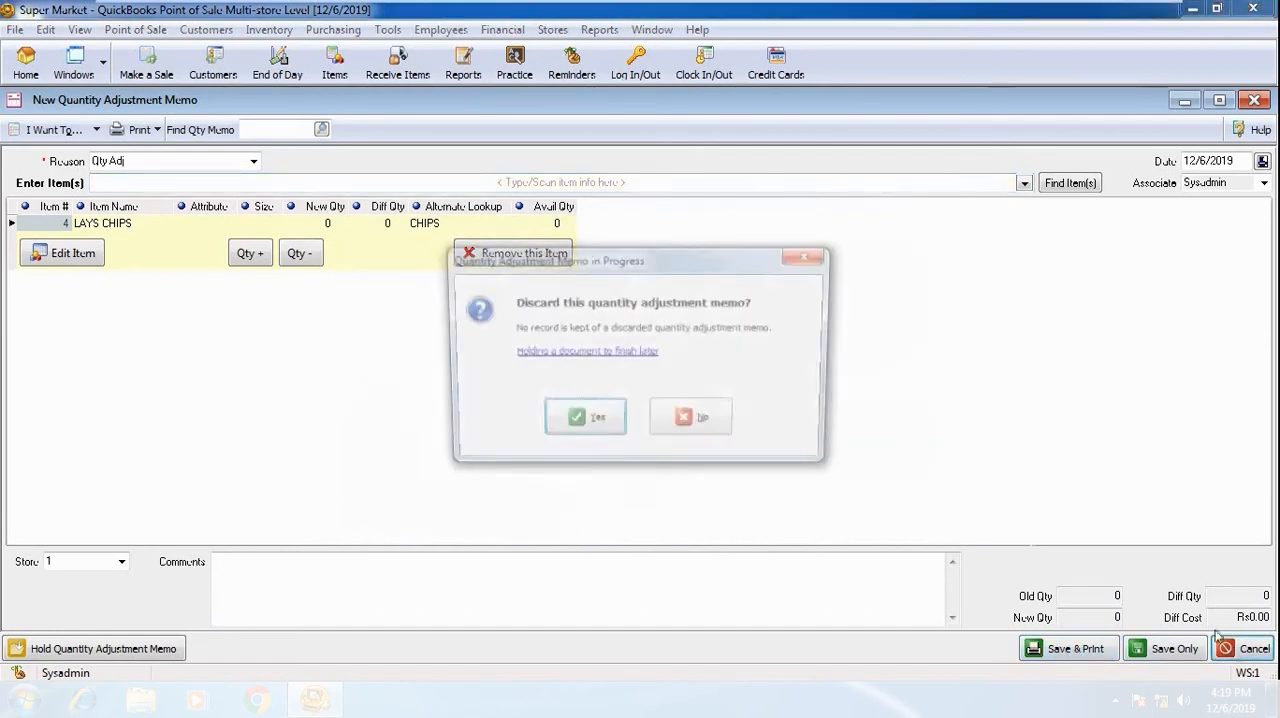
pyautogui.click(579, 432)
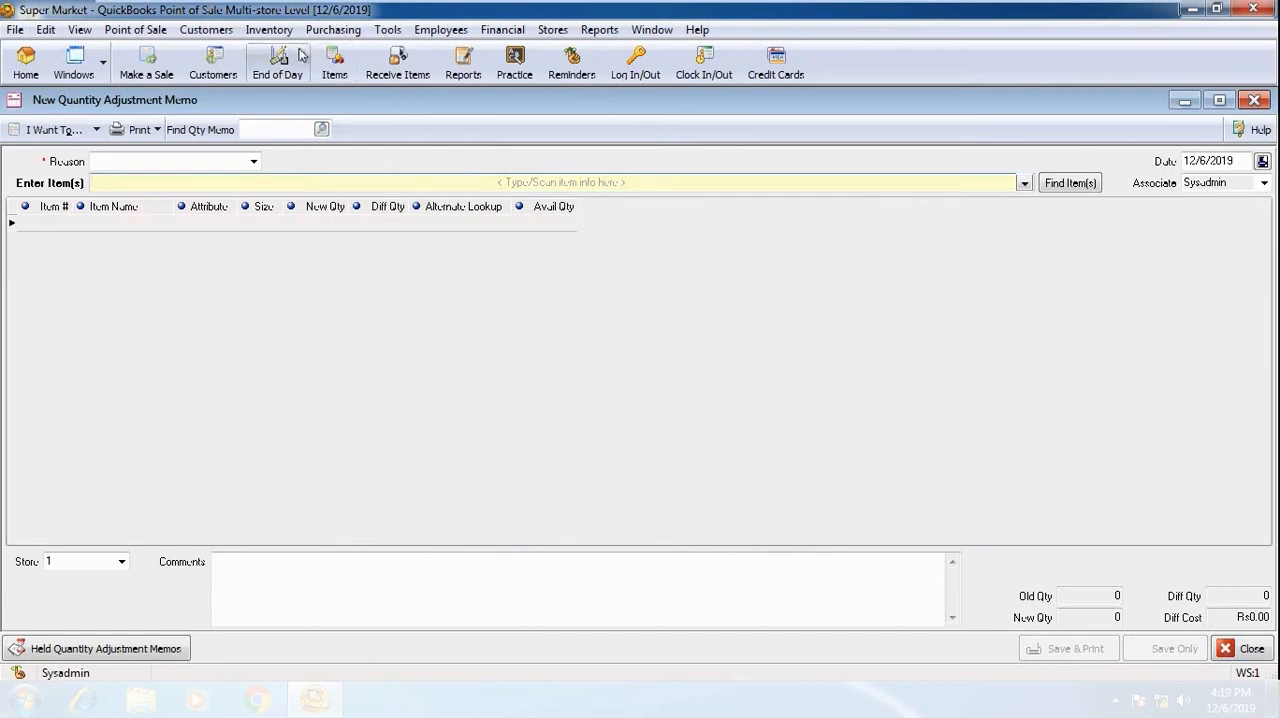
# Start a new cost adjustment memo with the reason Cost Adj
pyautogui.click(268, 29)
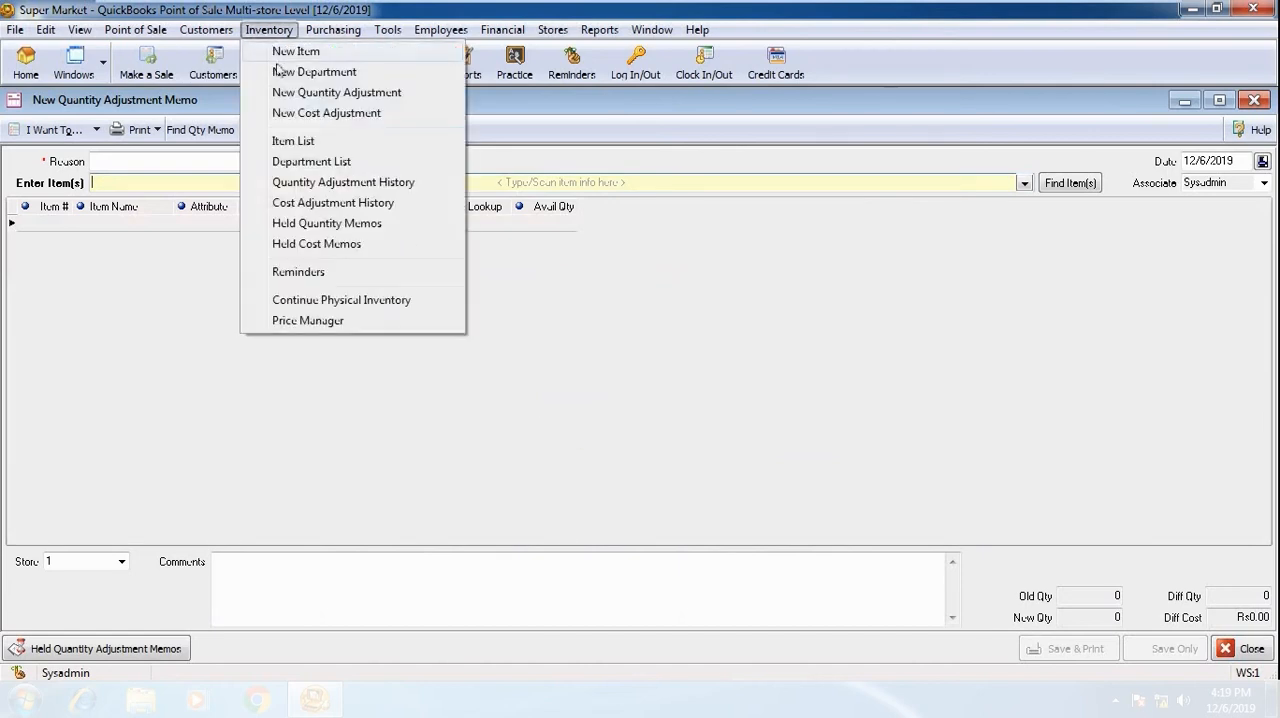
pyautogui.click(328, 117)
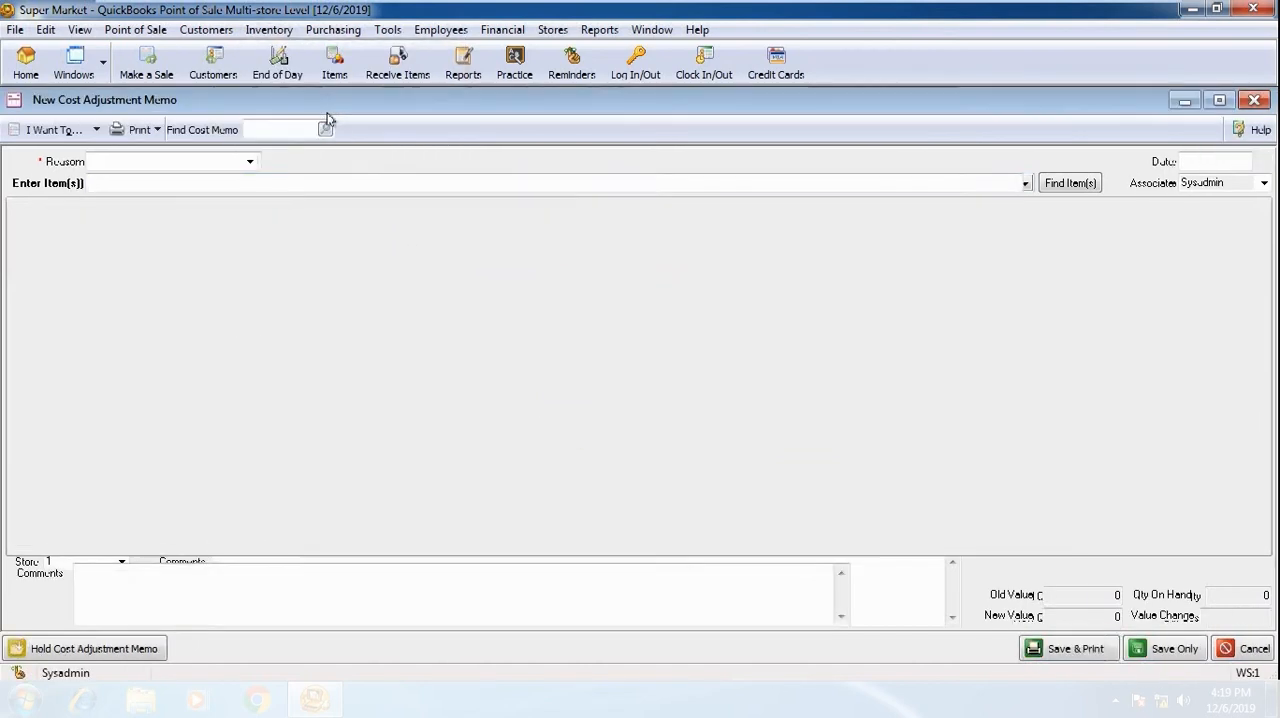
pyautogui.click(249, 161)
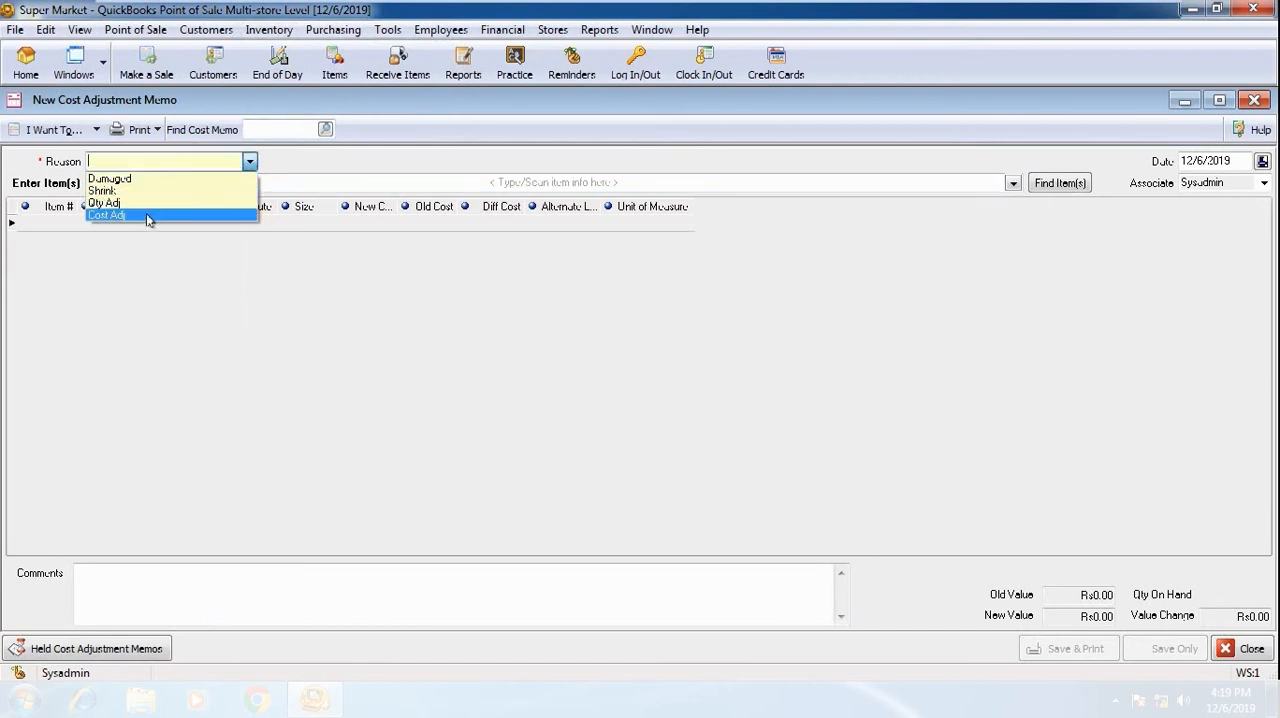
pyautogui.click(149, 215)
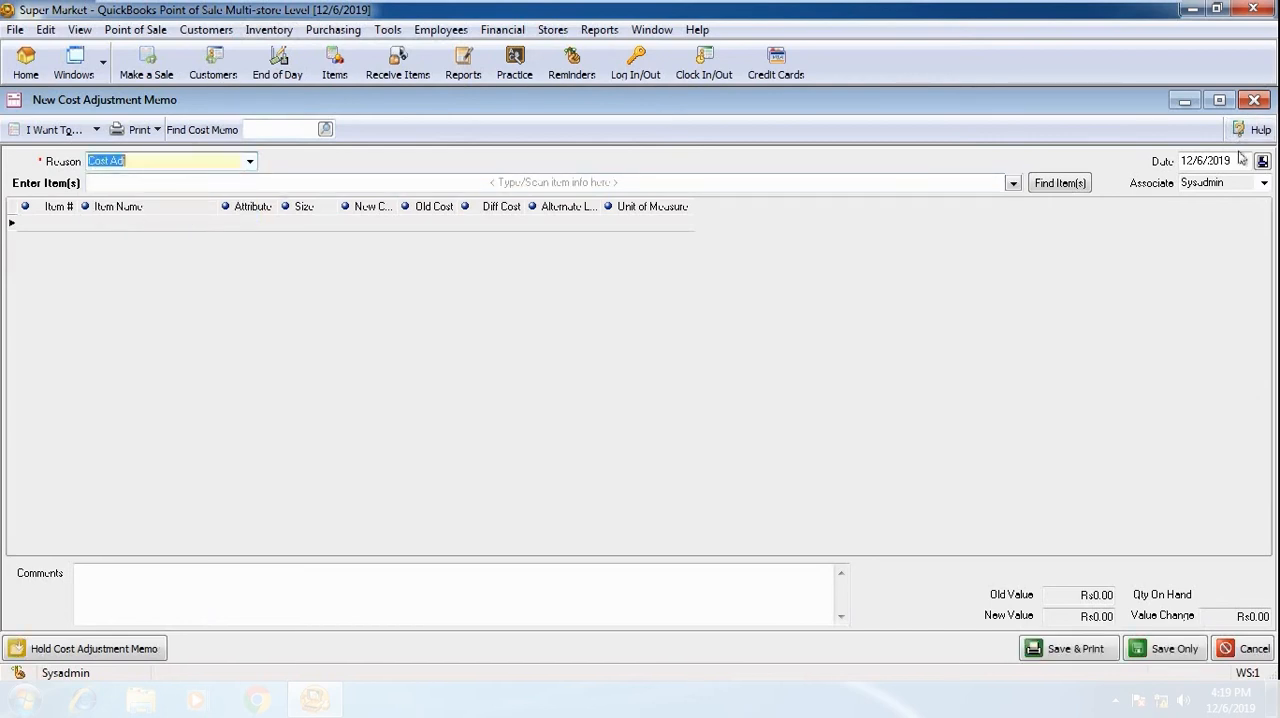
pyautogui.click(228, 163)
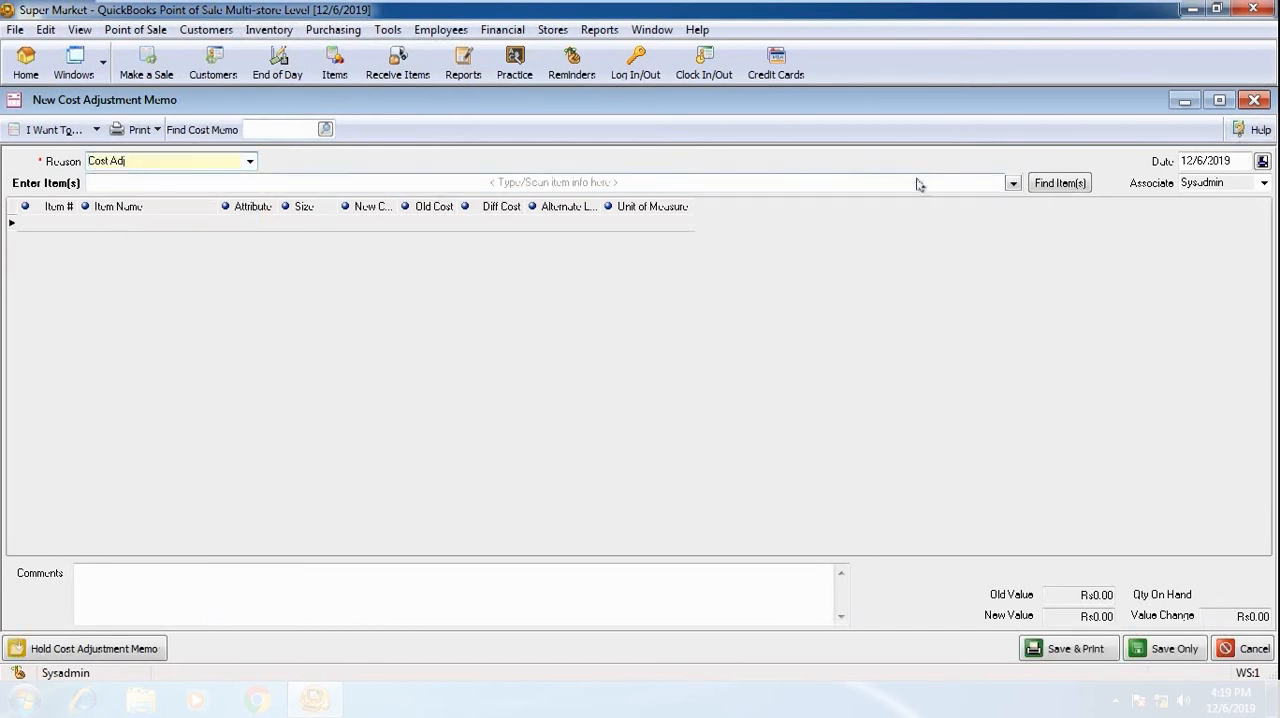
# Add the OREO COOKIE item to the cost adjustment memo and open its line for editing the new cost
pyautogui.click(1014, 184)
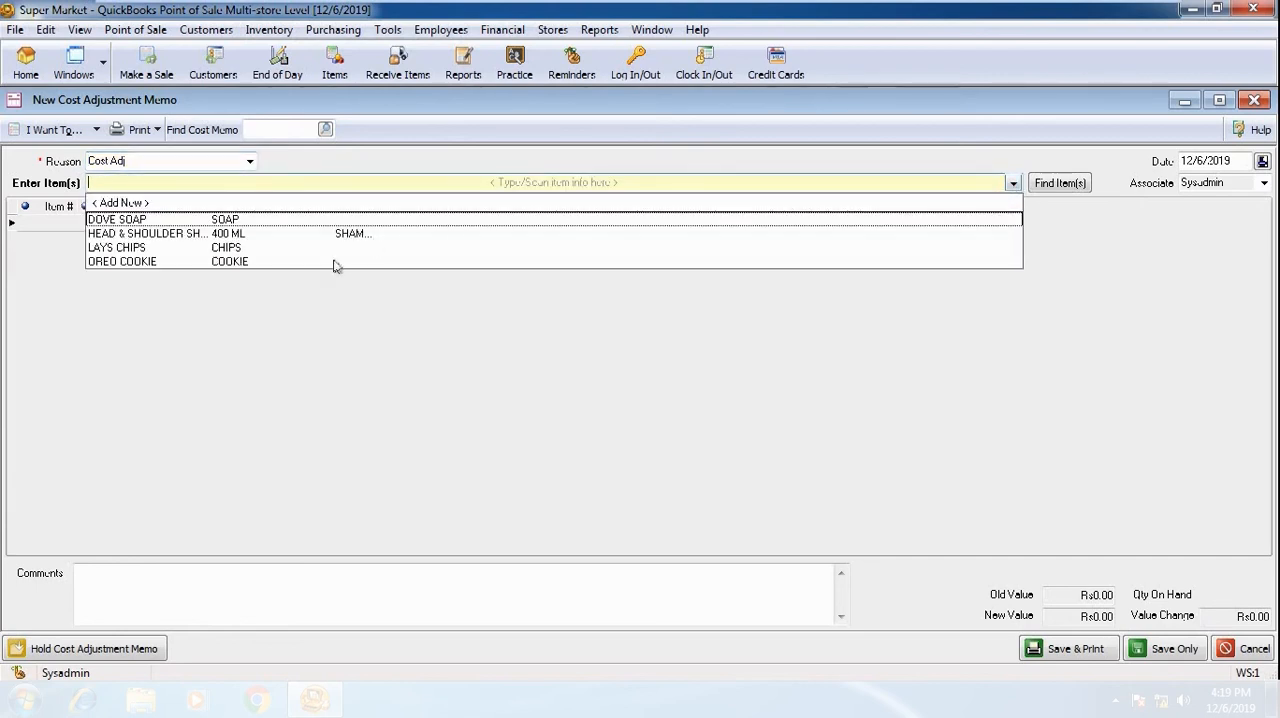
pyautogui.click(339, 261)
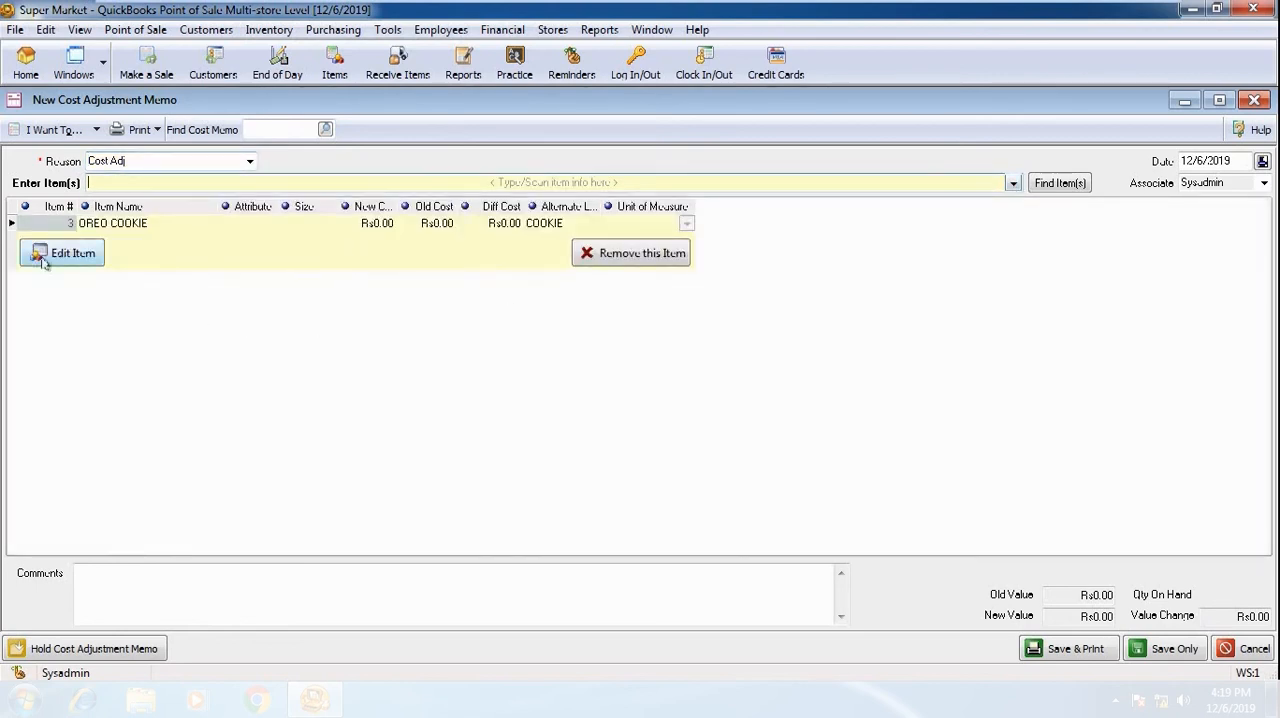
pyautogui.click(75, 256)
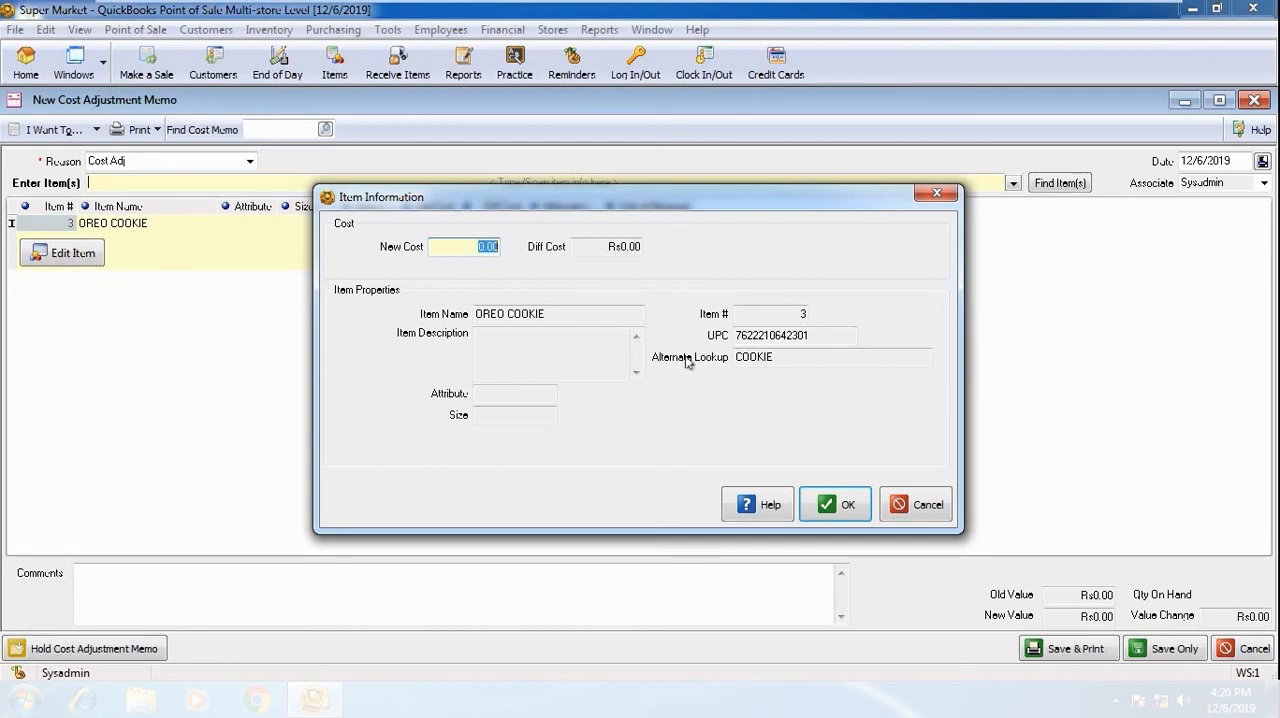
# Cancel the OREO COOKIE cost edit and discard the cost adjustment memo
pyautogui.click(941, 506)
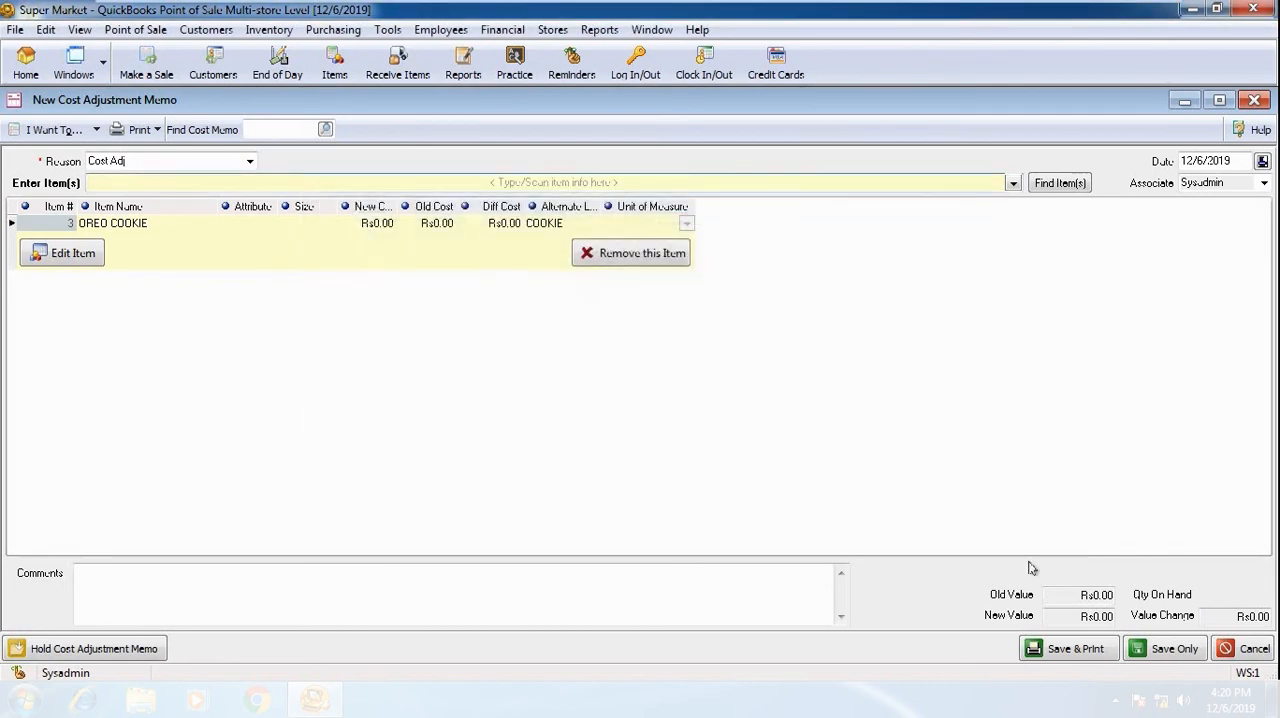
pyautogui.click(1235, 650)
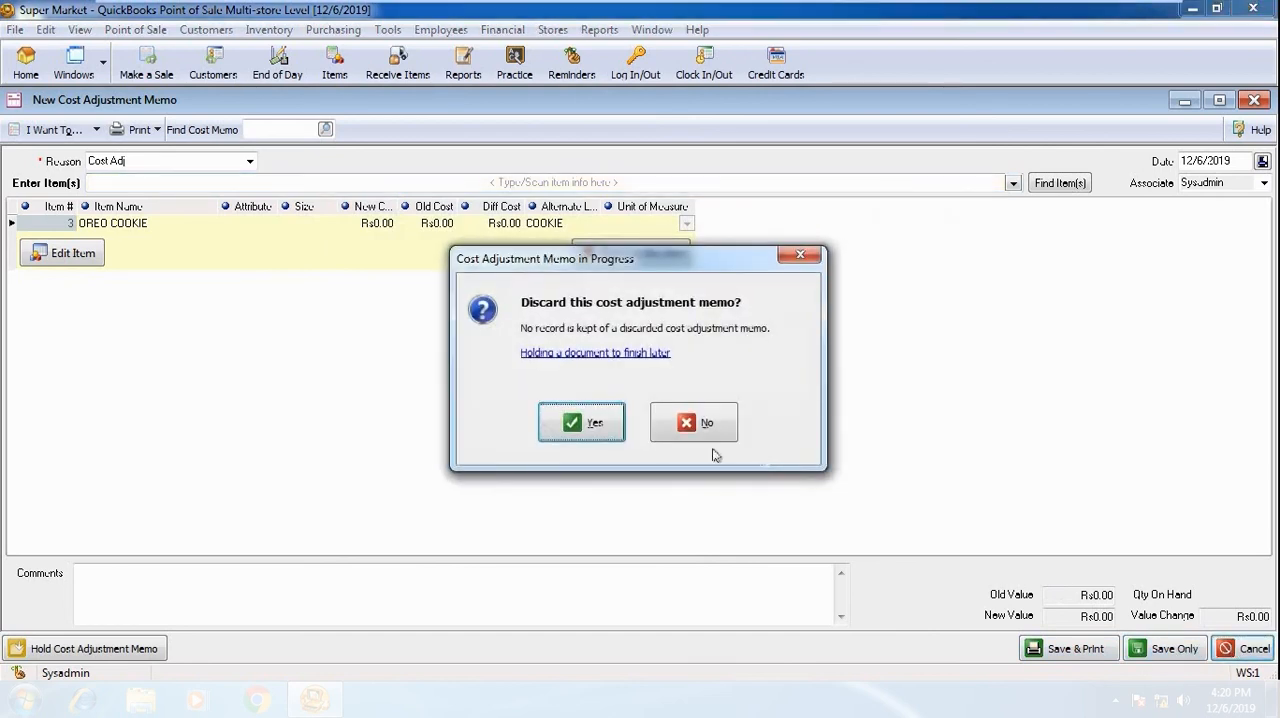
pyautogui.click(580, 428)
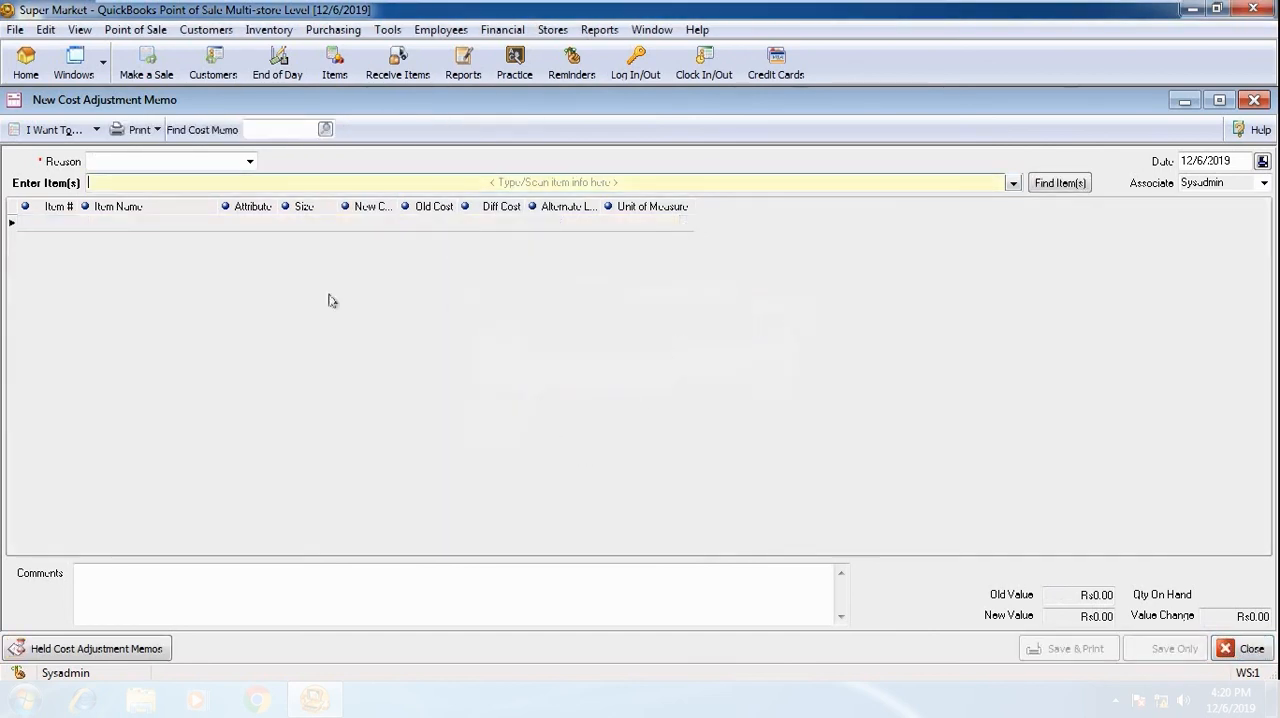
# Review the inventory reminders for new items, duplicate items, price changes and reorder items
pyautogui.click(286, 36)
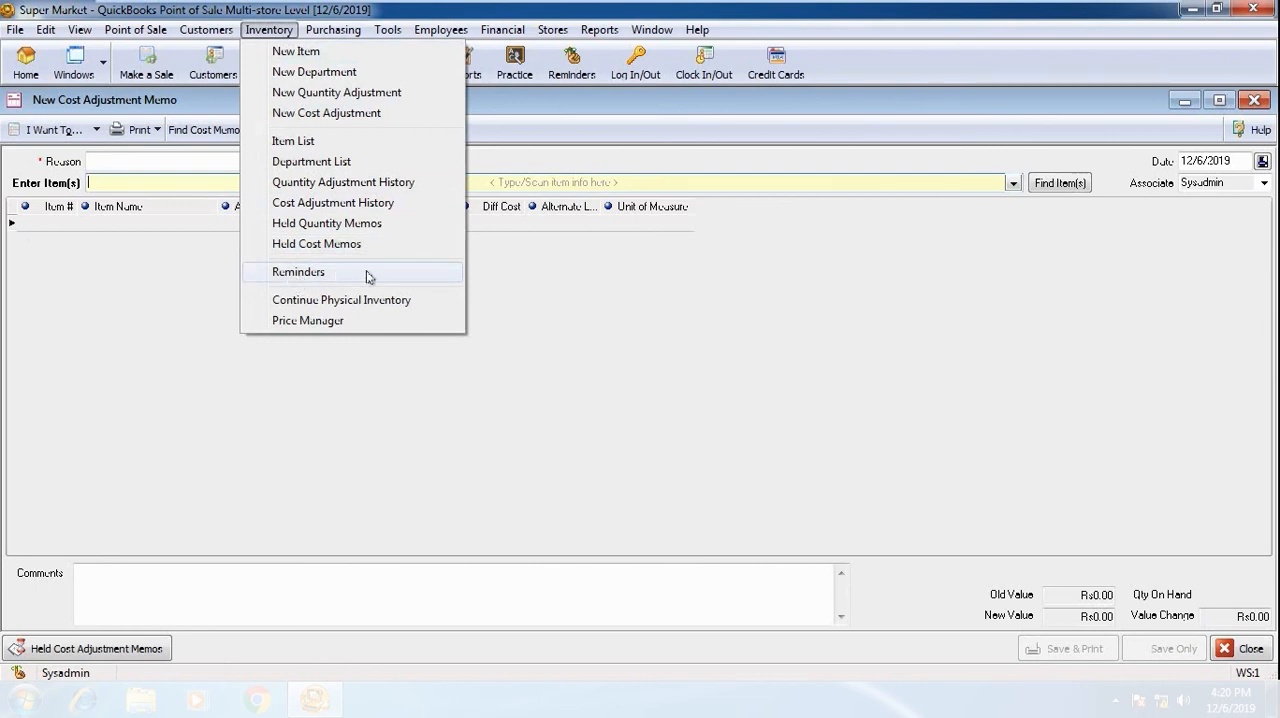
pyautogui.click(368, 274)
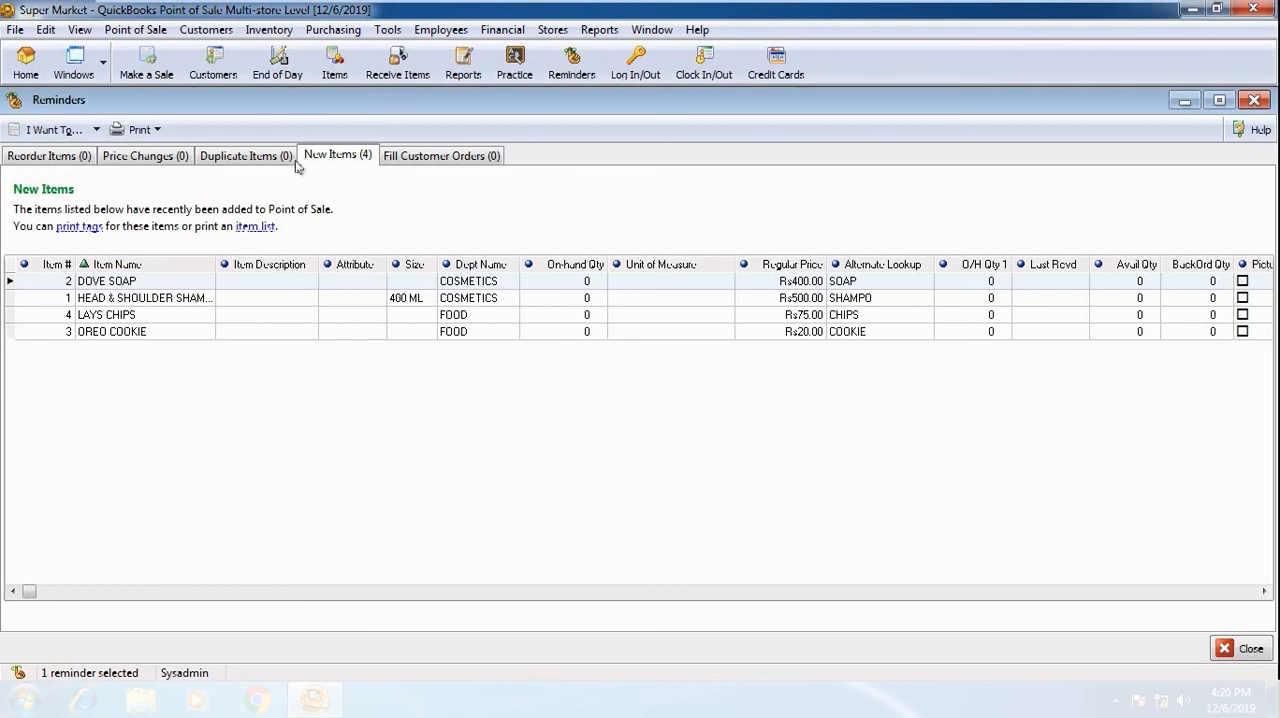
pyautogui.click(251, 160)
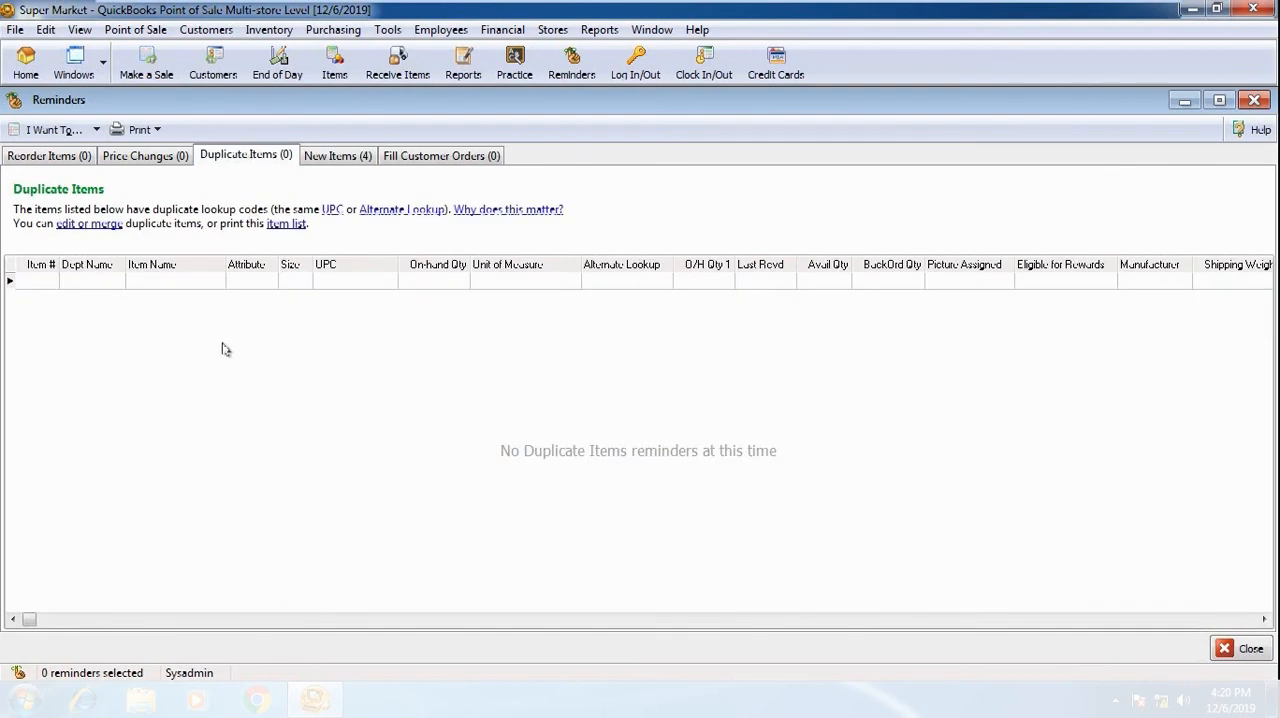
pyautogui.click(155, 165)
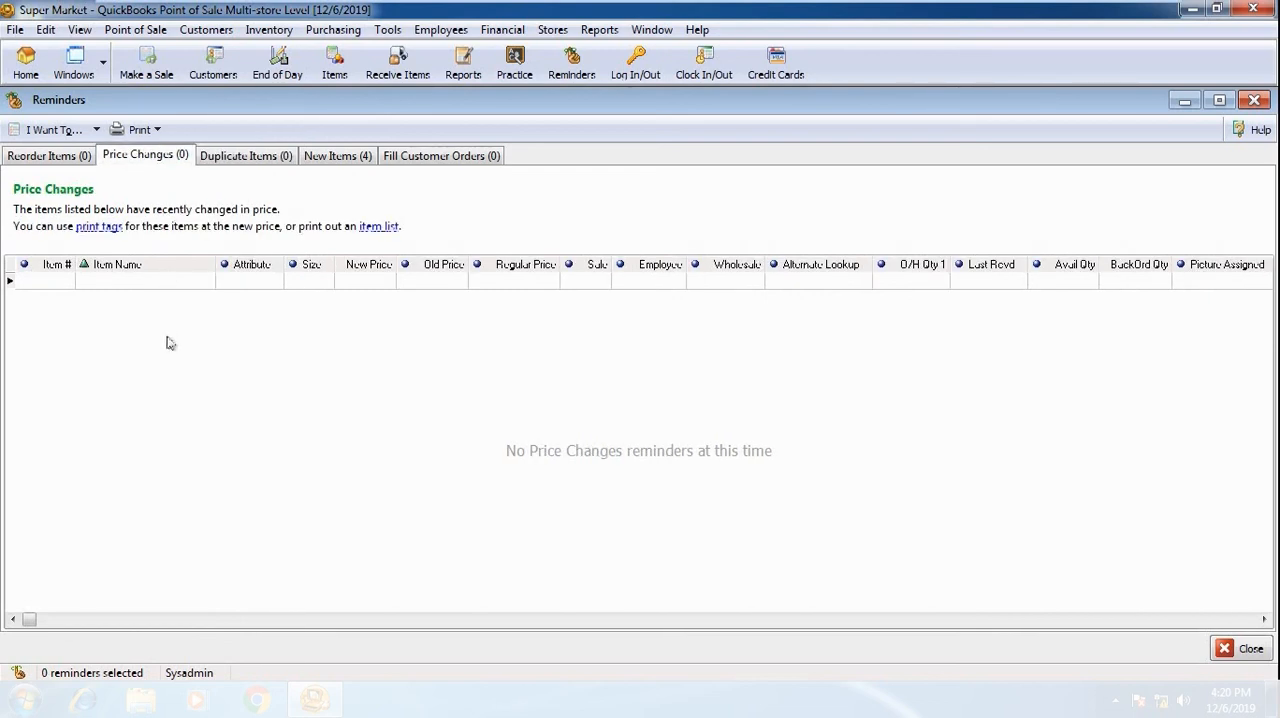
pyautogui.click(52, 160)
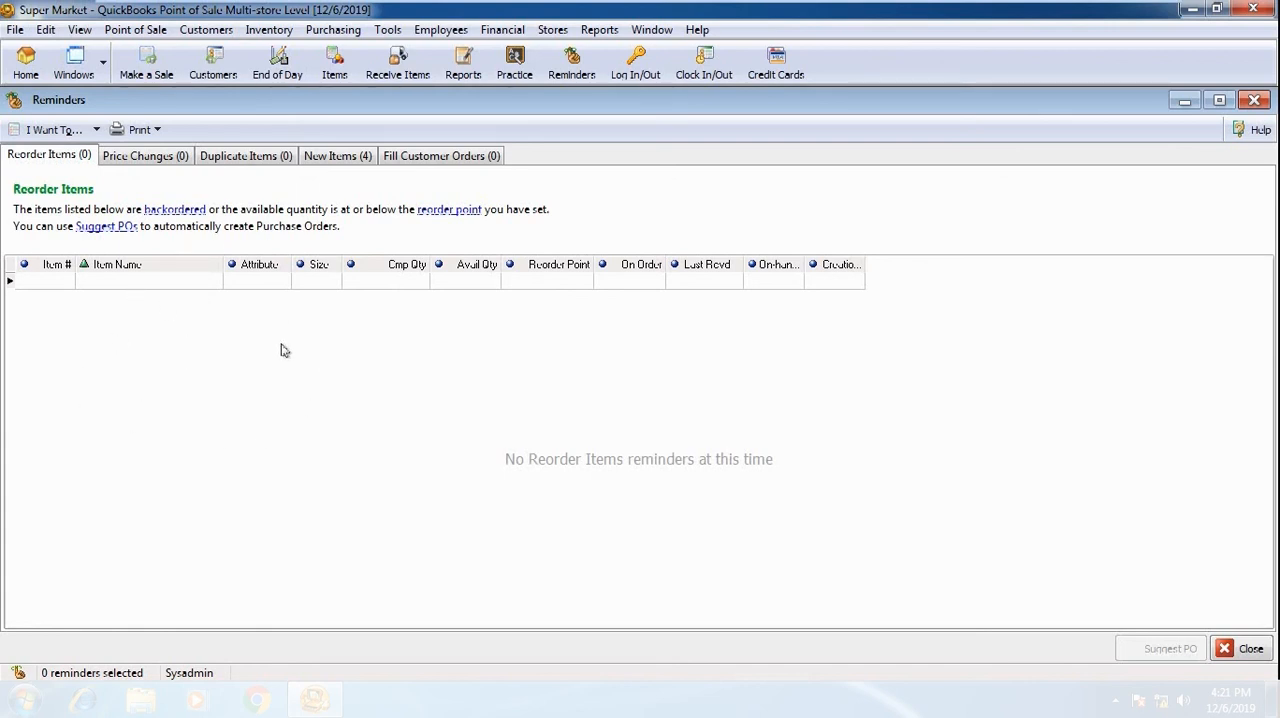
# Open the OREO COOKIE item from the item list, set its reorder point to 10 and save it
pyautogui.click(279, 31)
pyautogui.click(287, 141)
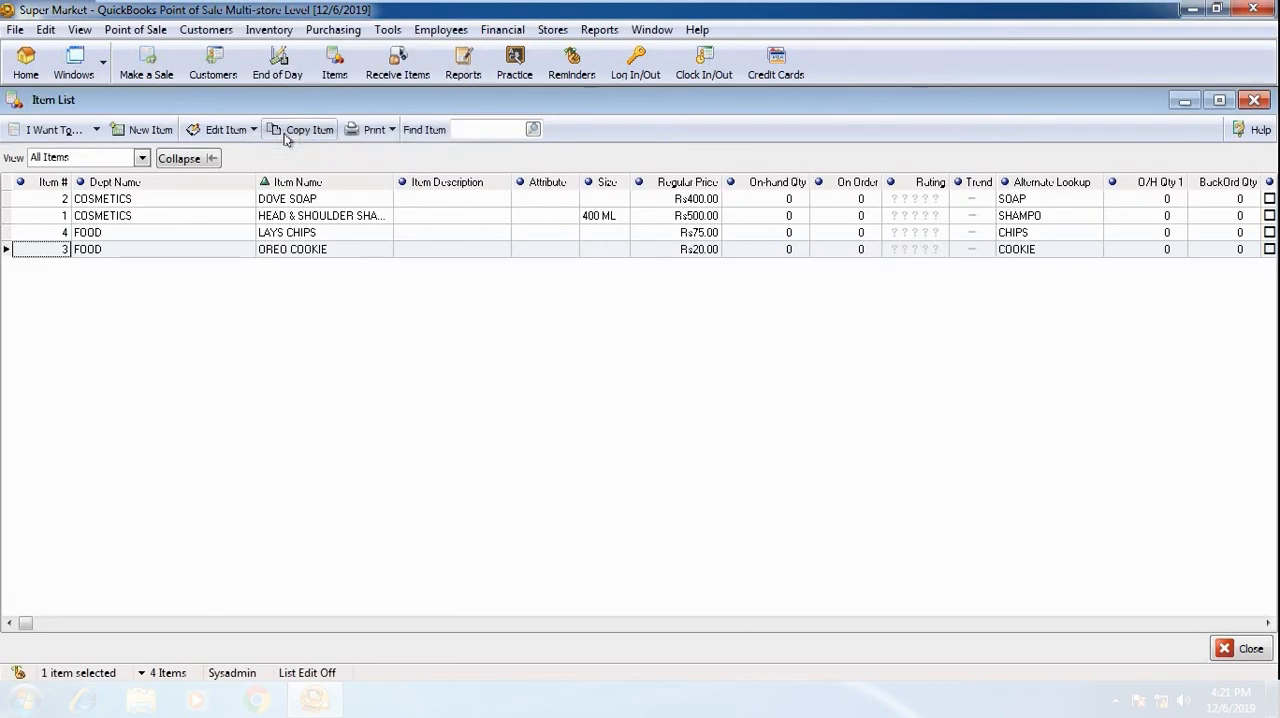
pyautogui.doubleClick(209, 252)
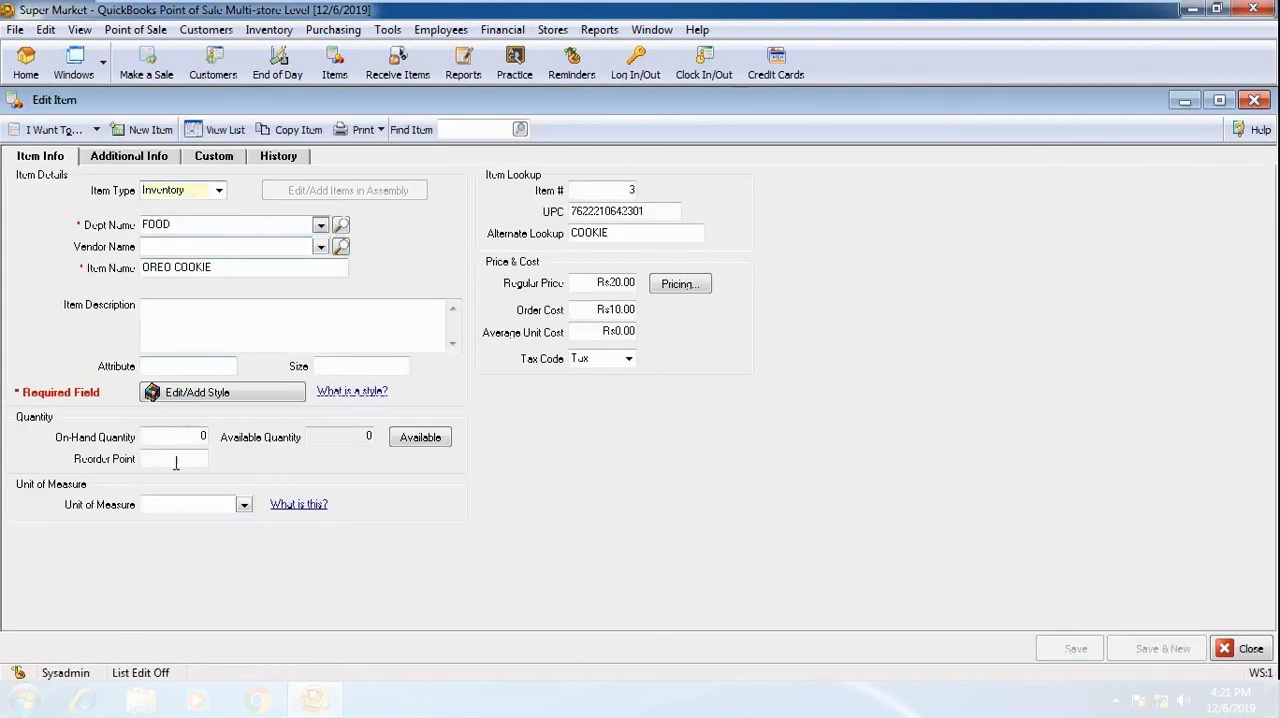
pyautogui.click(190, 459)
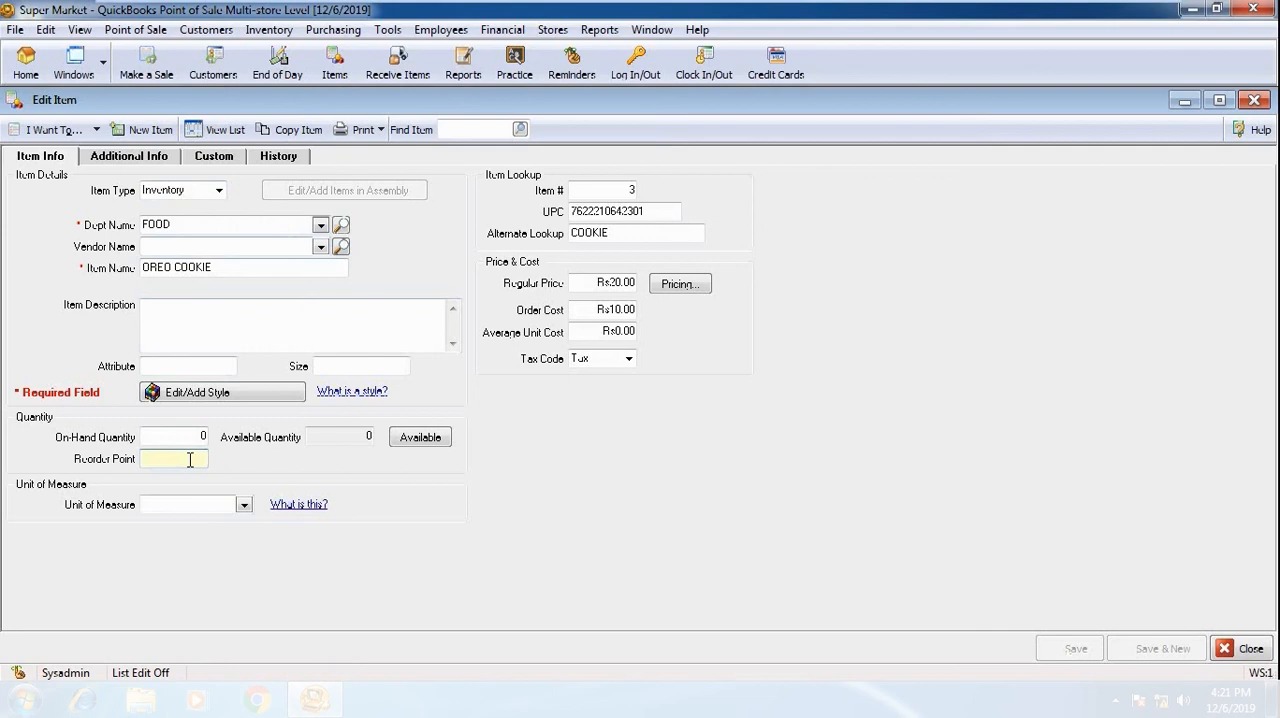
pyautogui.write('10')
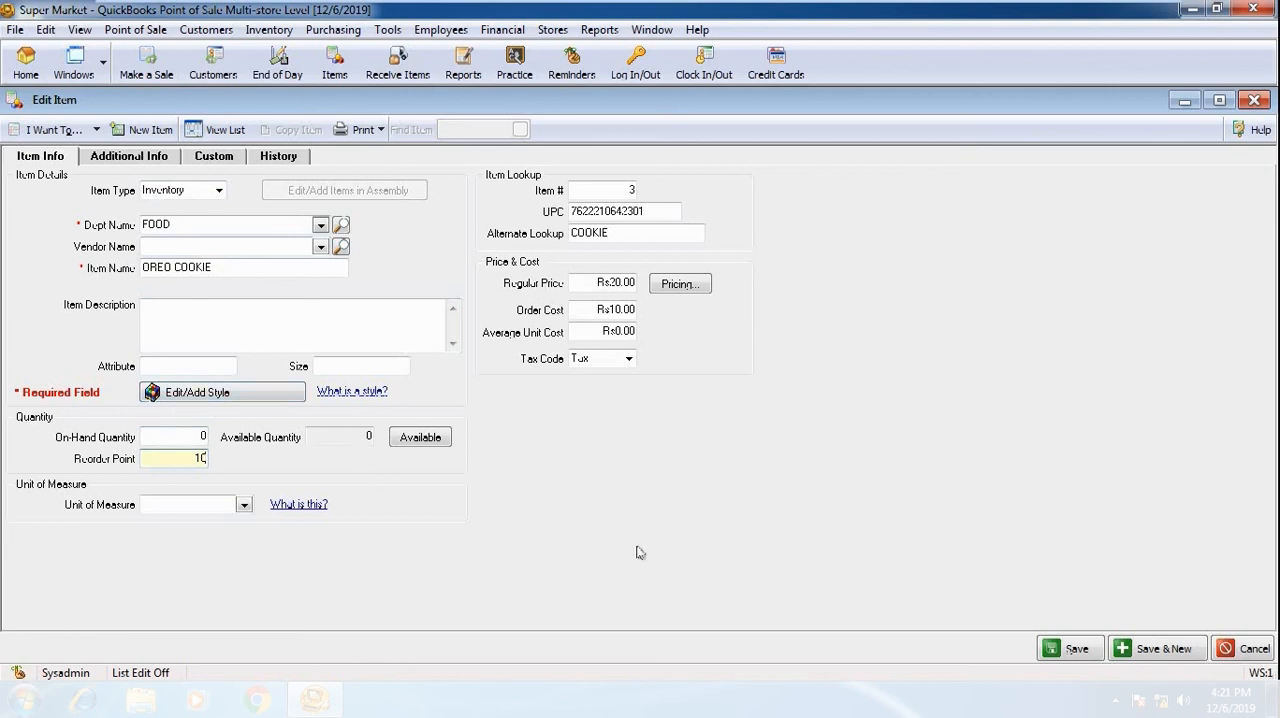
pyautogui.click(1048, 650)
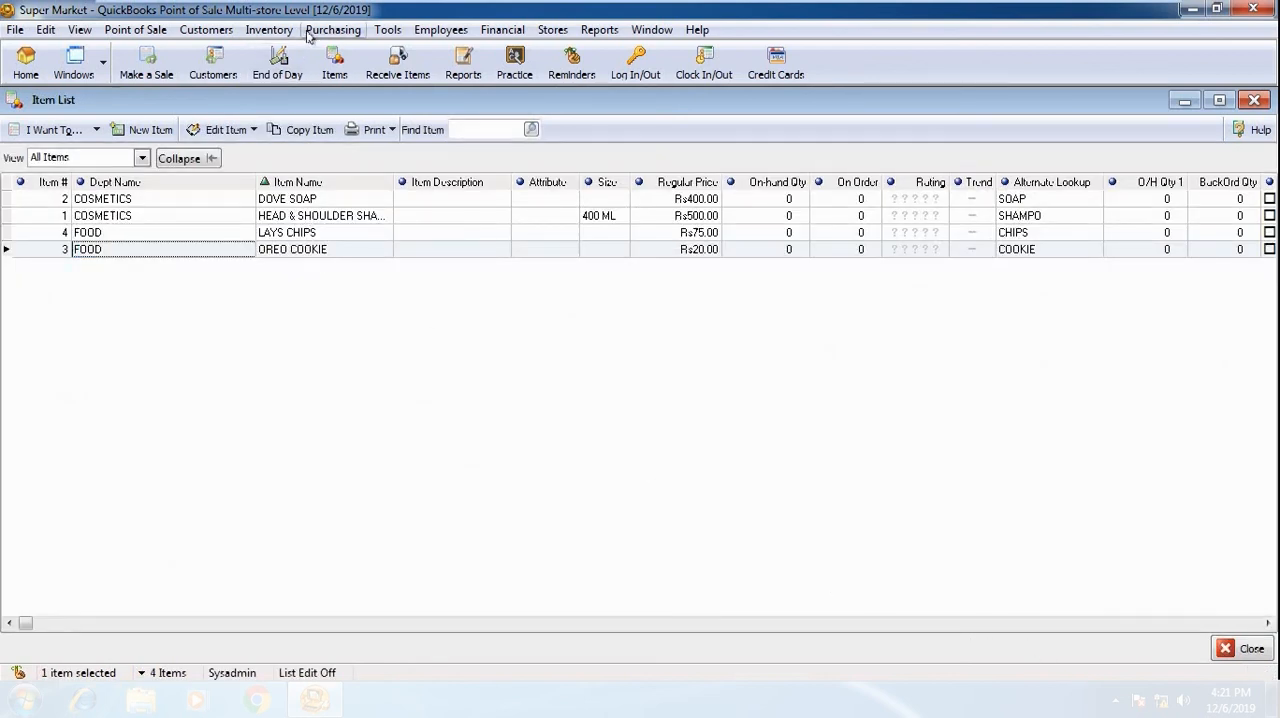
# Check the reorder reminder for OREO COOKIE and the reminders for filling customer orders
pyautogui.click(269, 29)
pyautogui.click(300, 271)
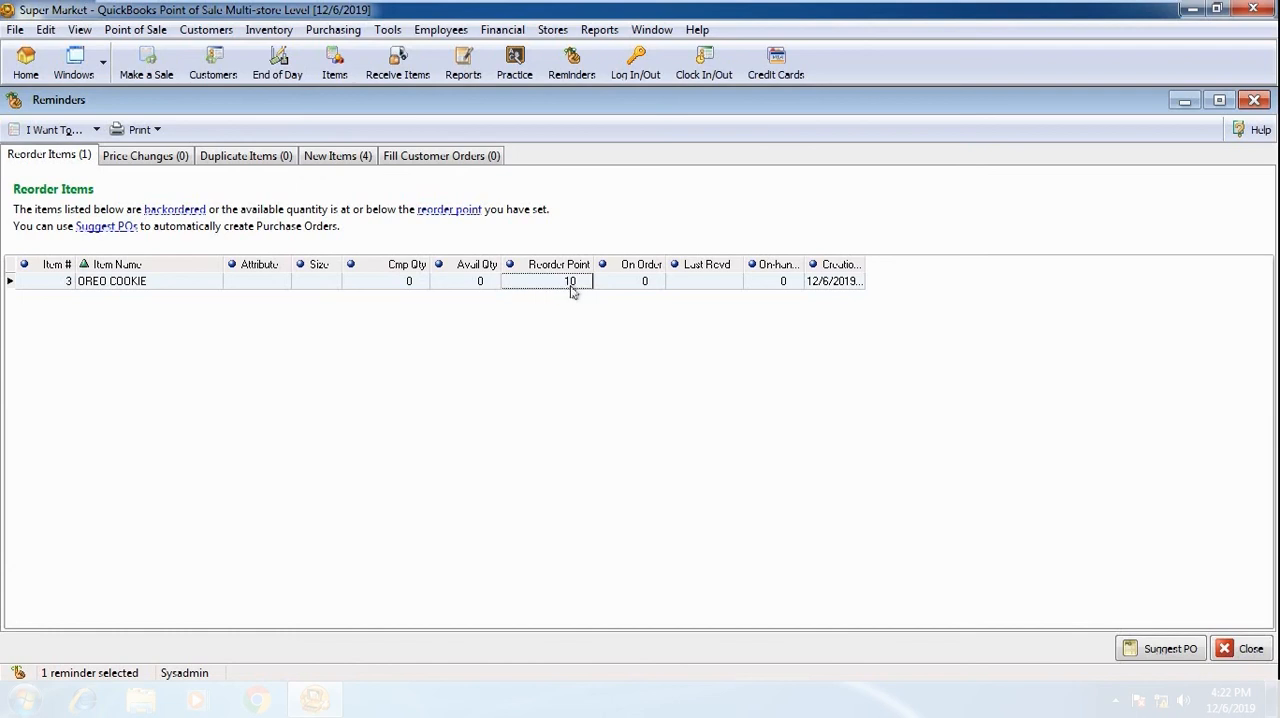
pyautogui.click(785, 281)
pyautogui.click(707, 283)
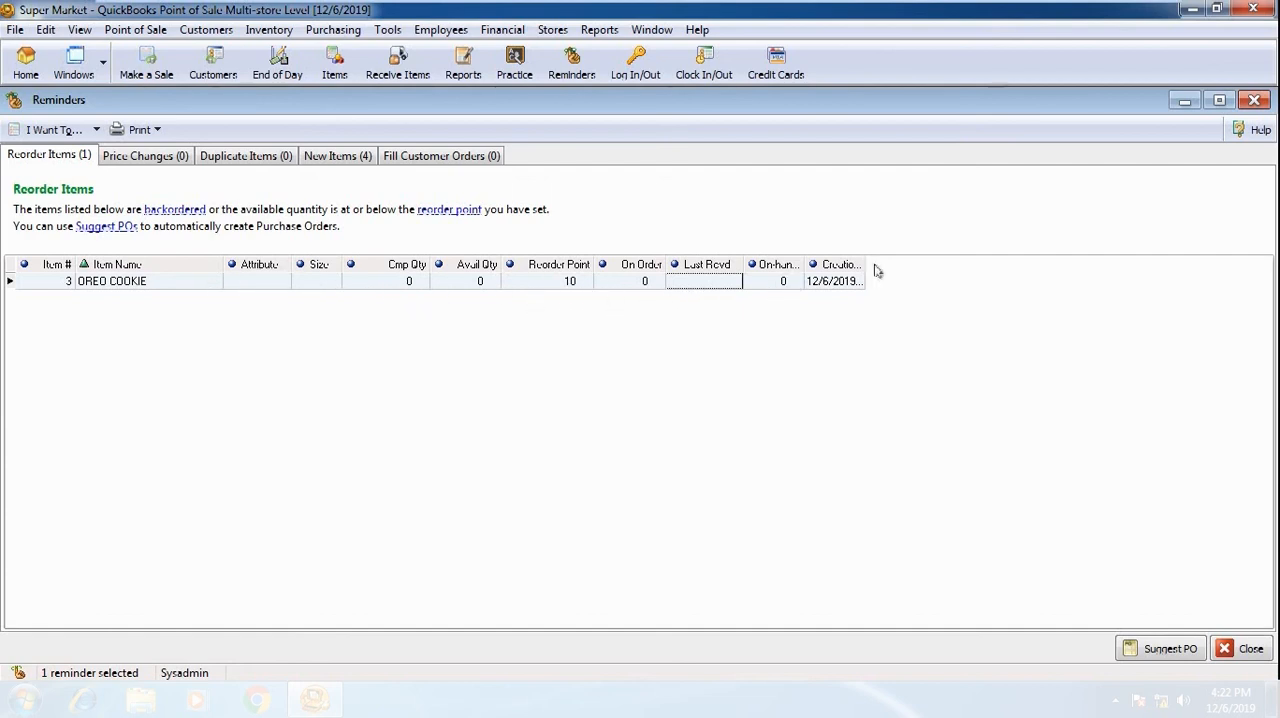
pyautogui.click(465, 159)
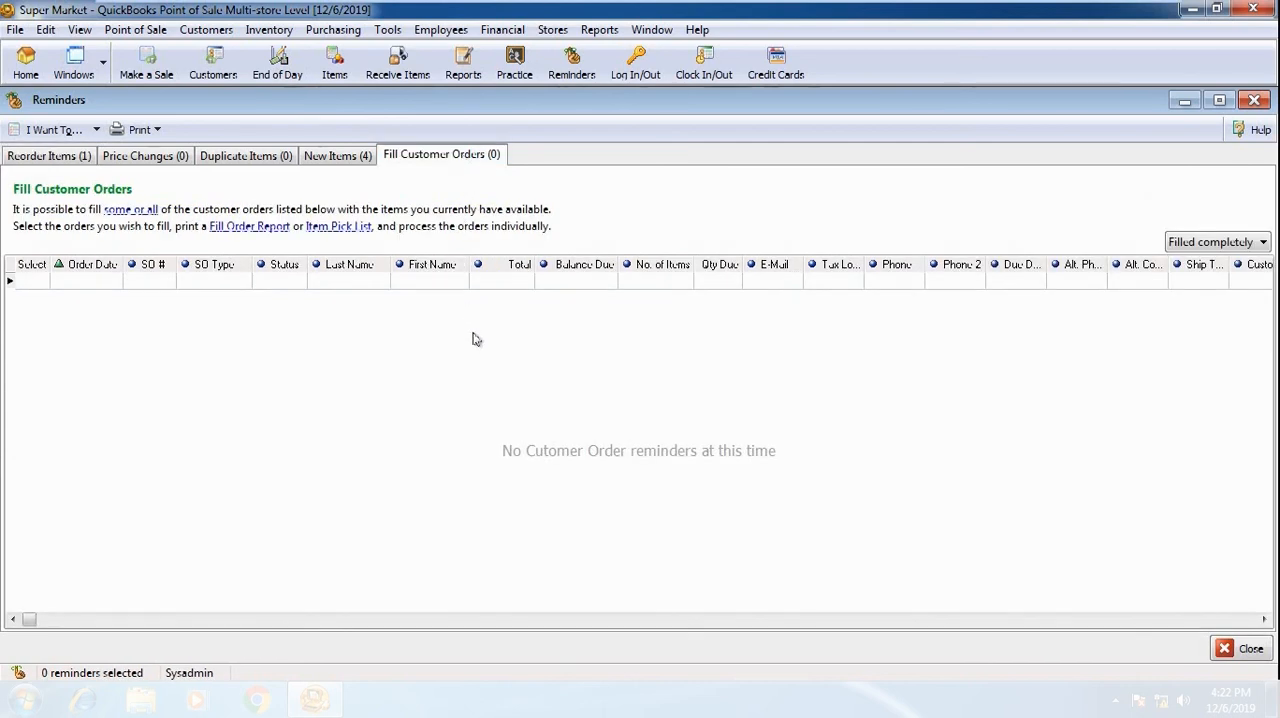